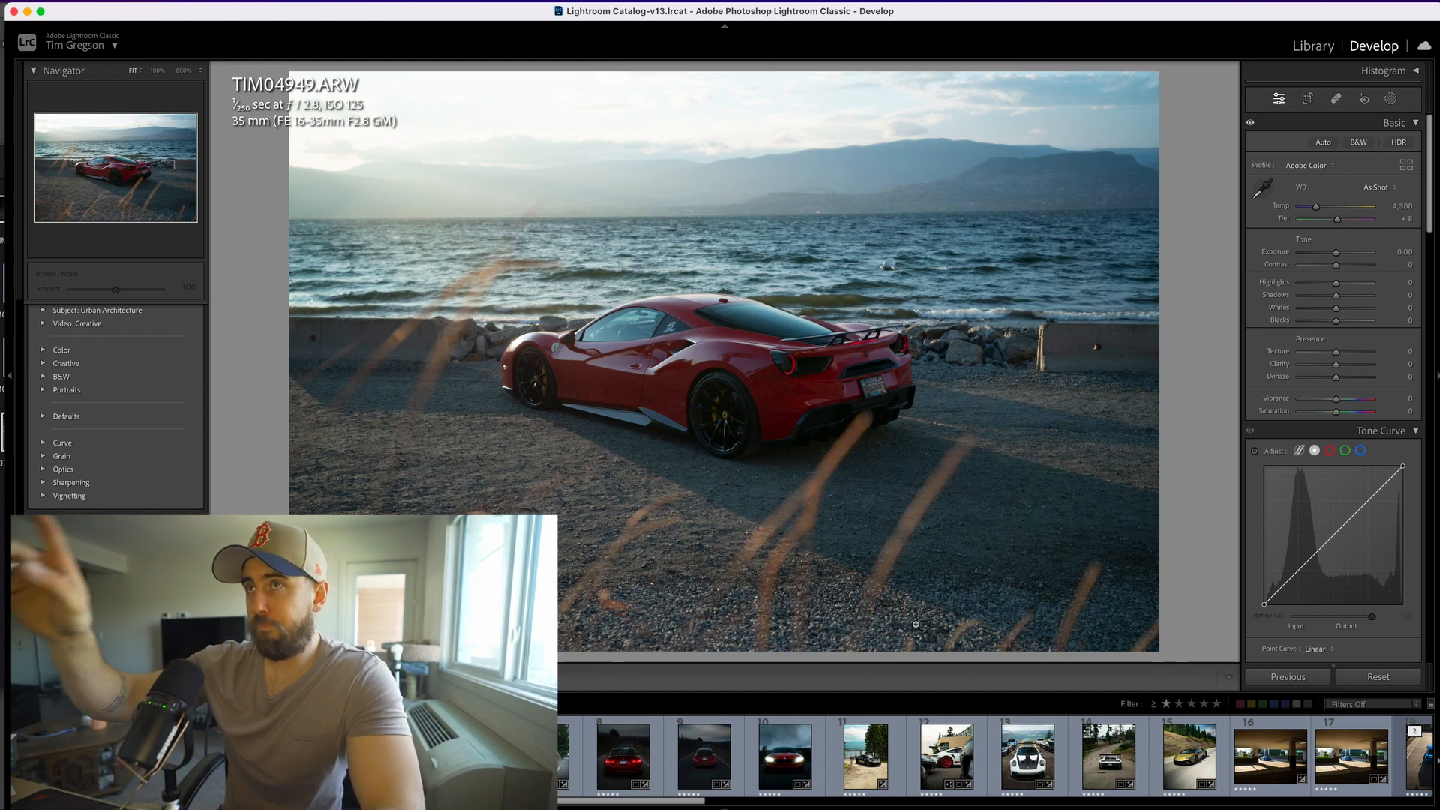
Try a vertical 4 x 5 / 8 x 10 crop of the photo with the whole car inside the frame.
click(1307, 98)
click(1370, 148)
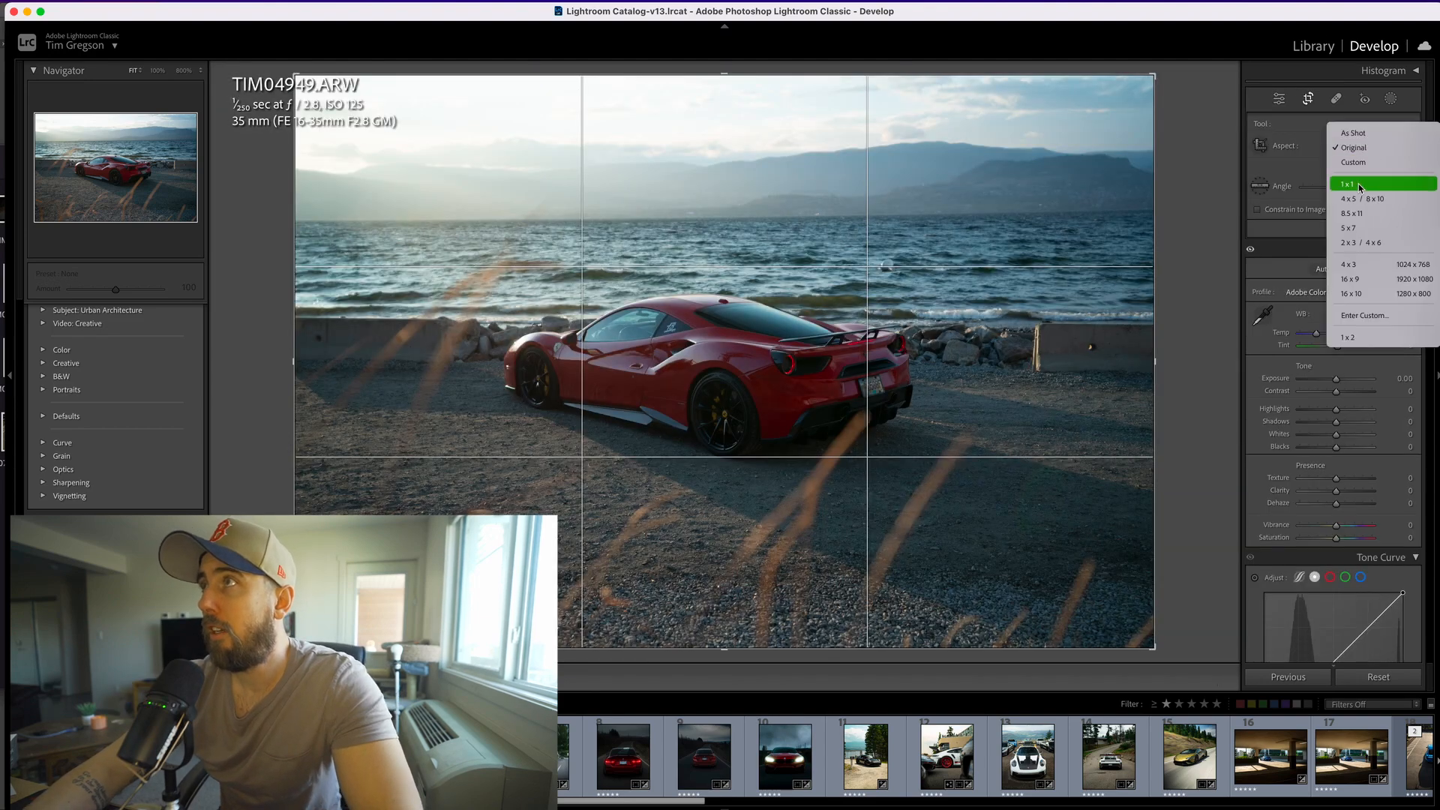
click(1372, 198)
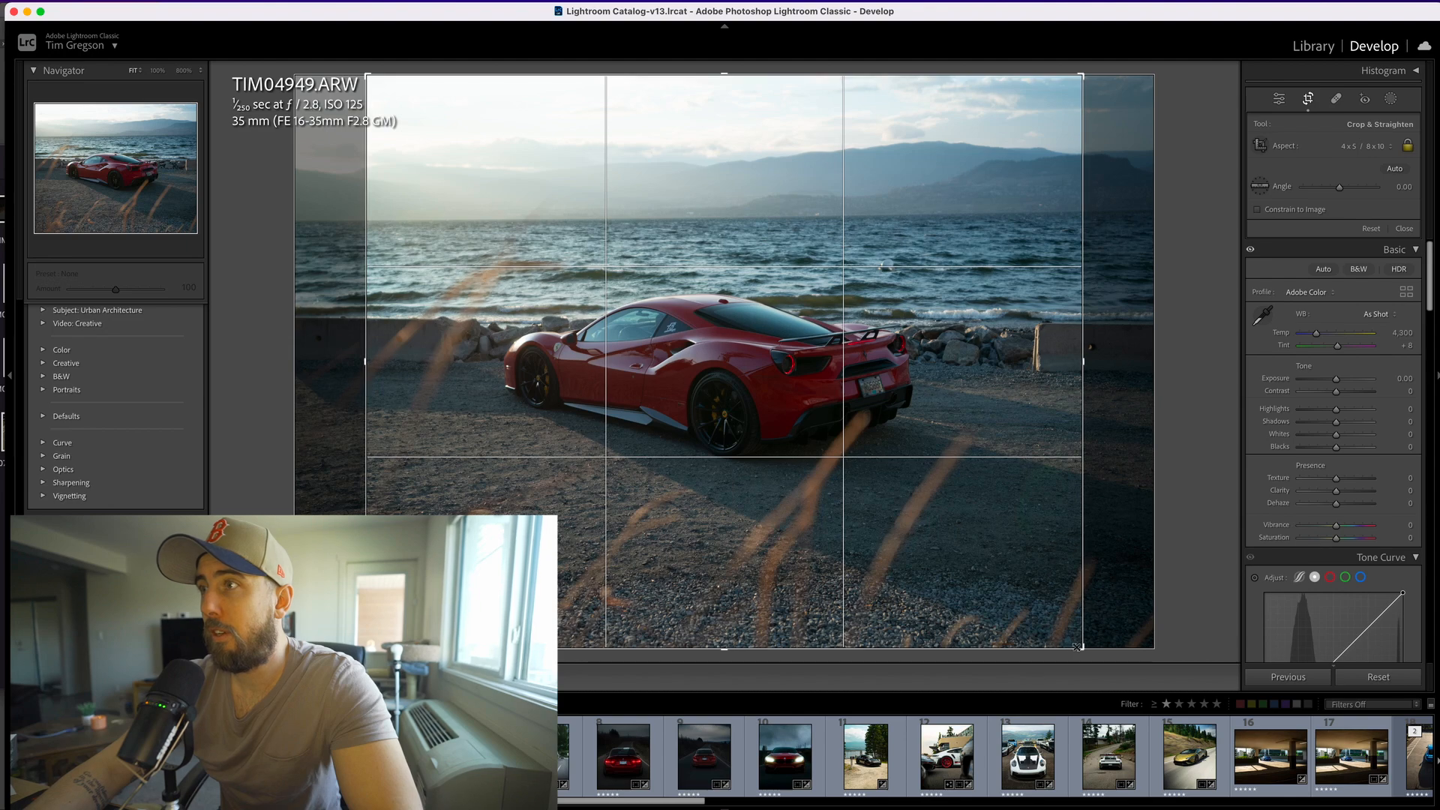
key(x)
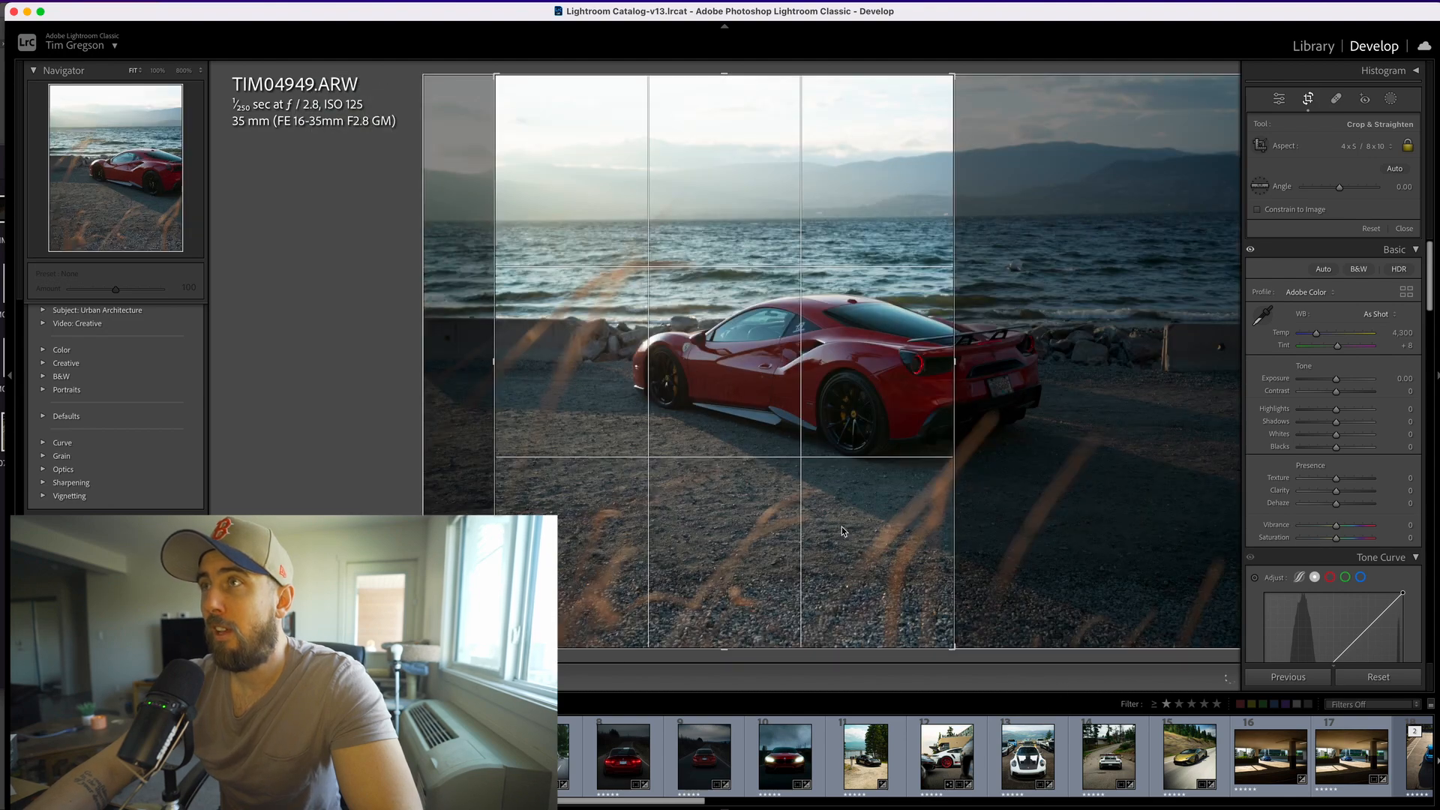
drag(841, 527, 732, 527)
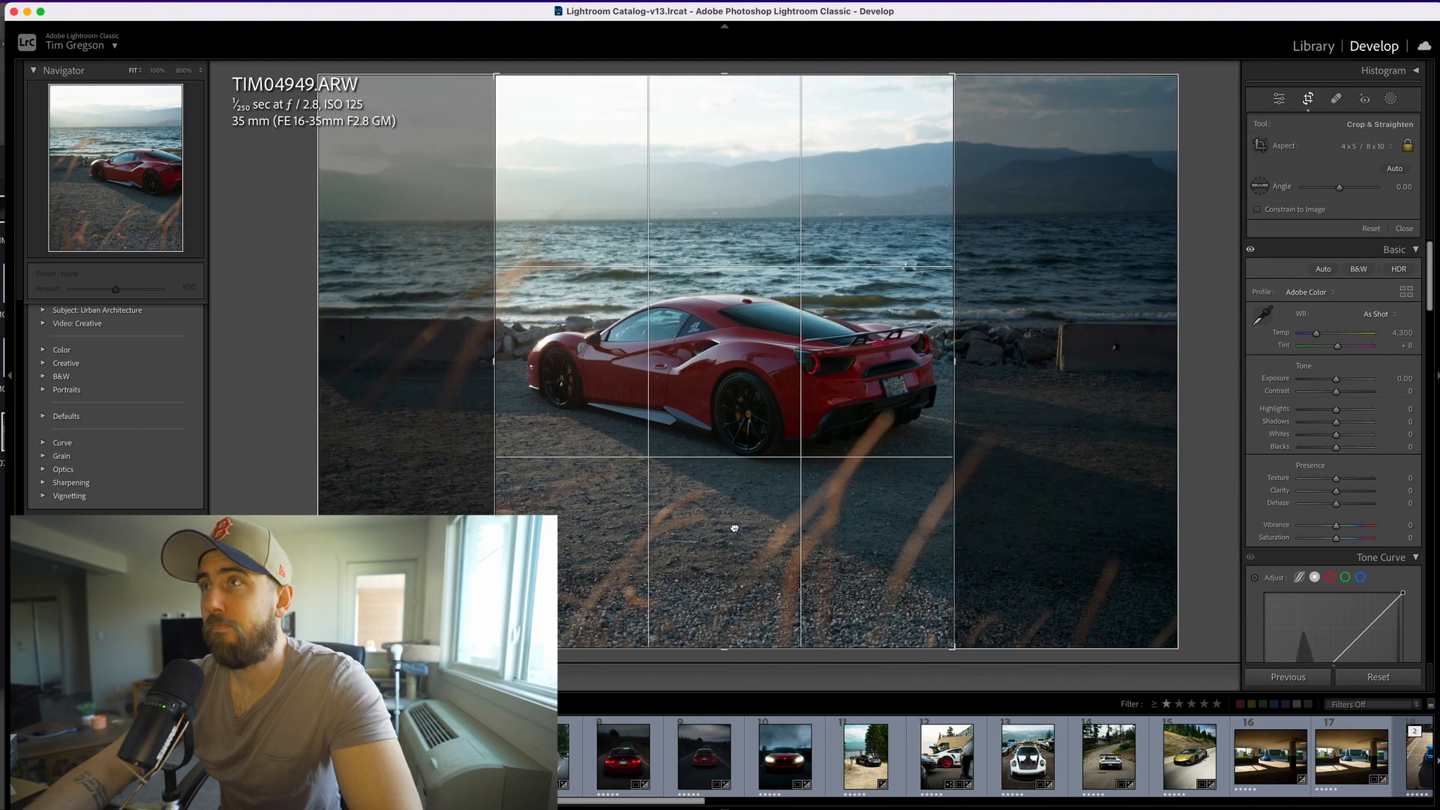
key(Return)
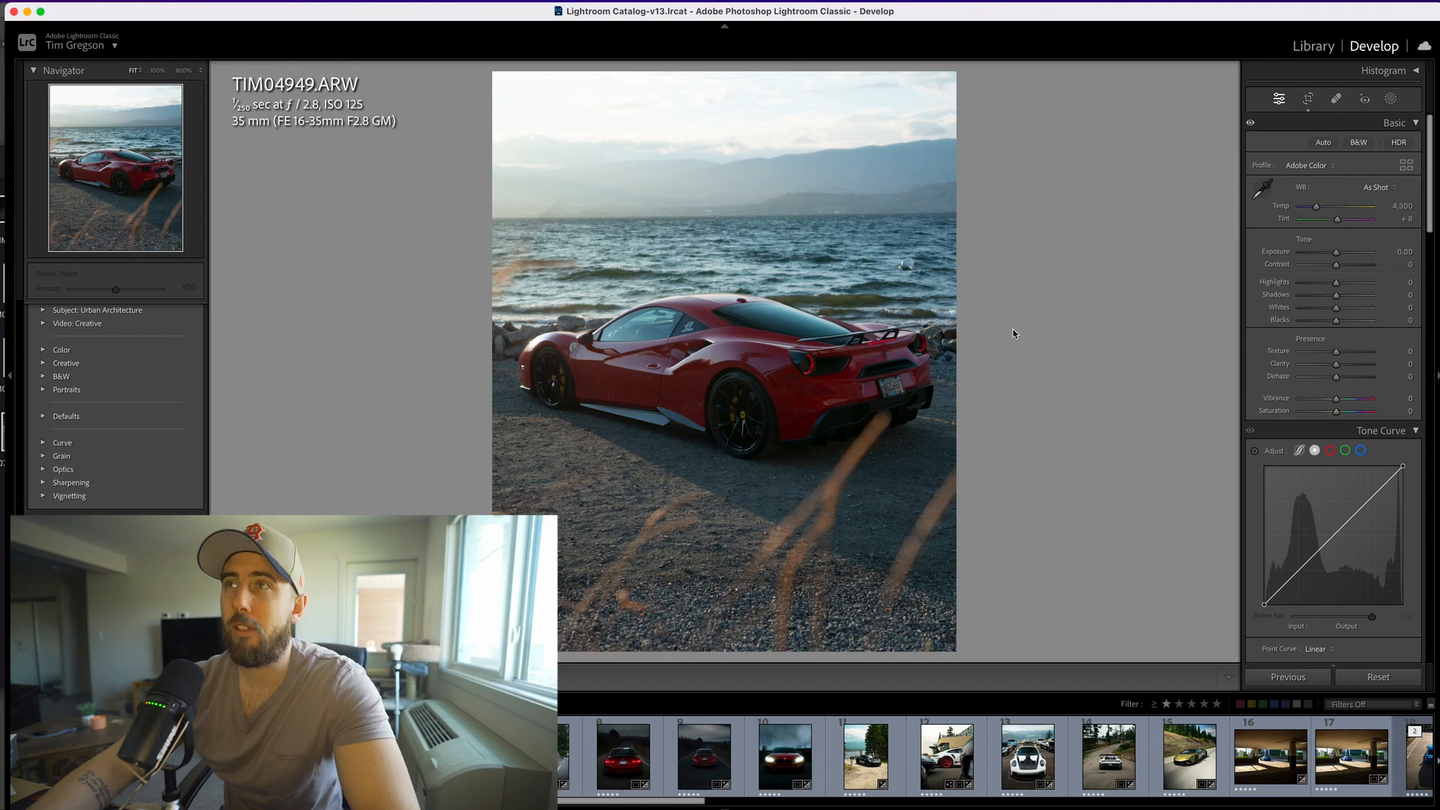
Reset the crop to the photo's full original frame.
click(1393, 101)
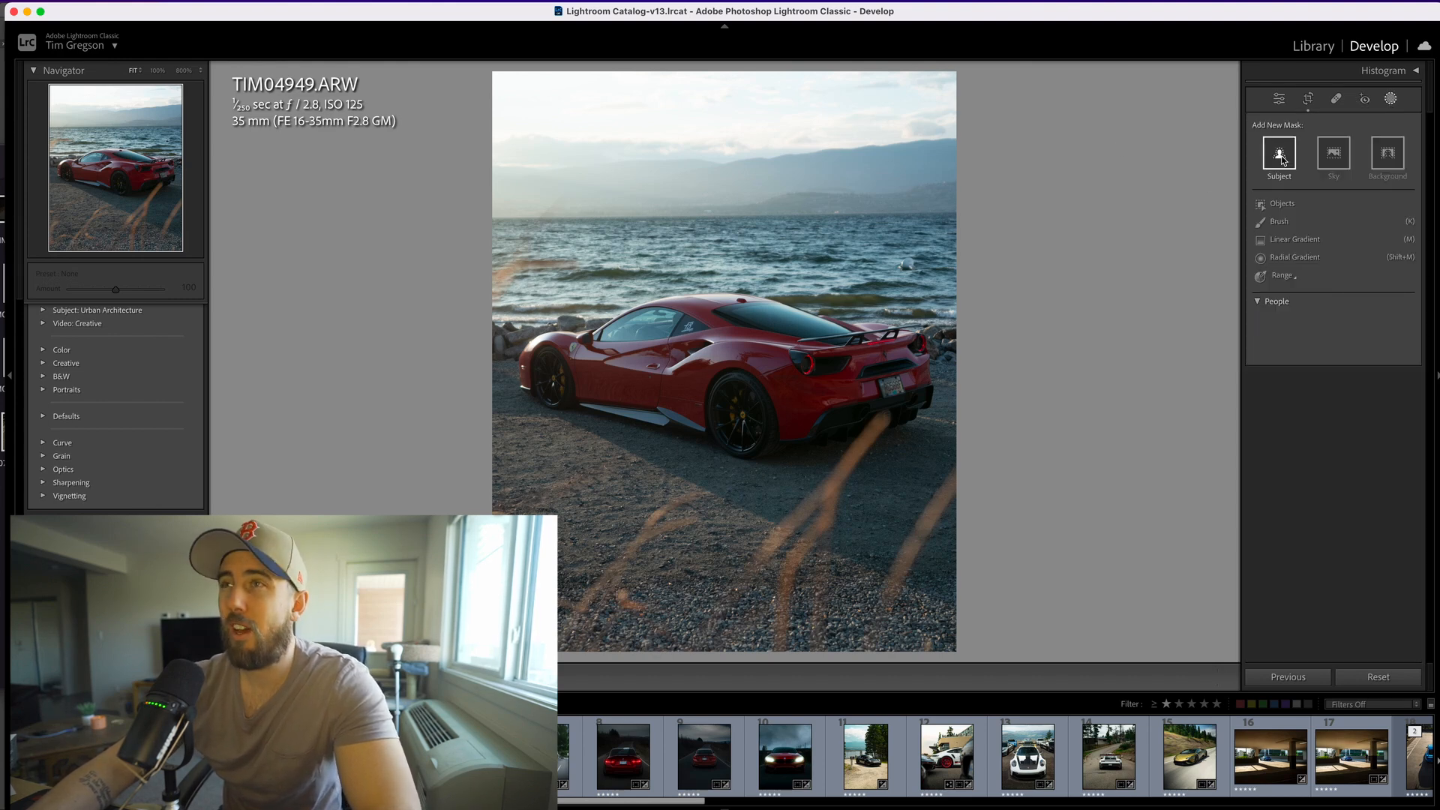
key(Escape)
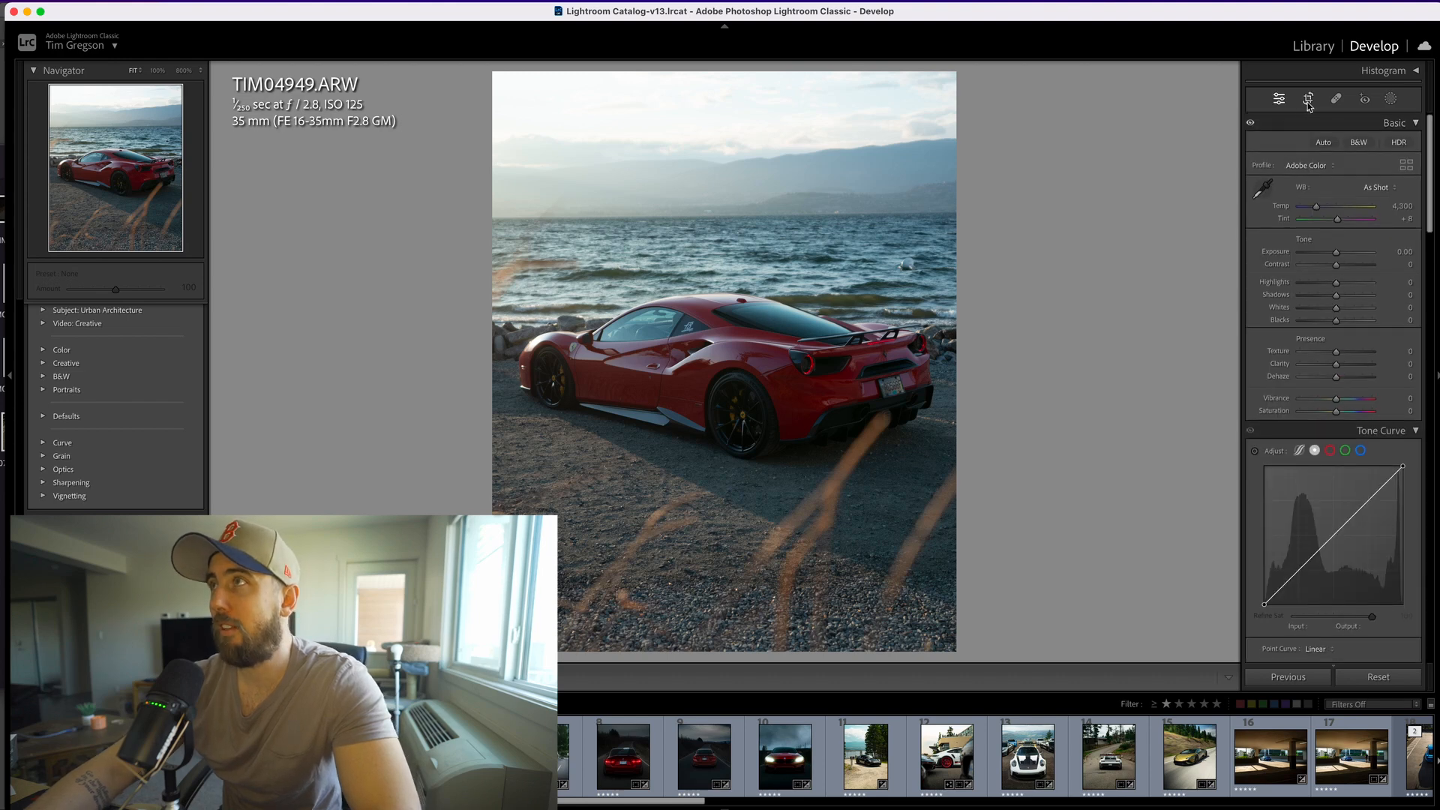
click(1309, 102)
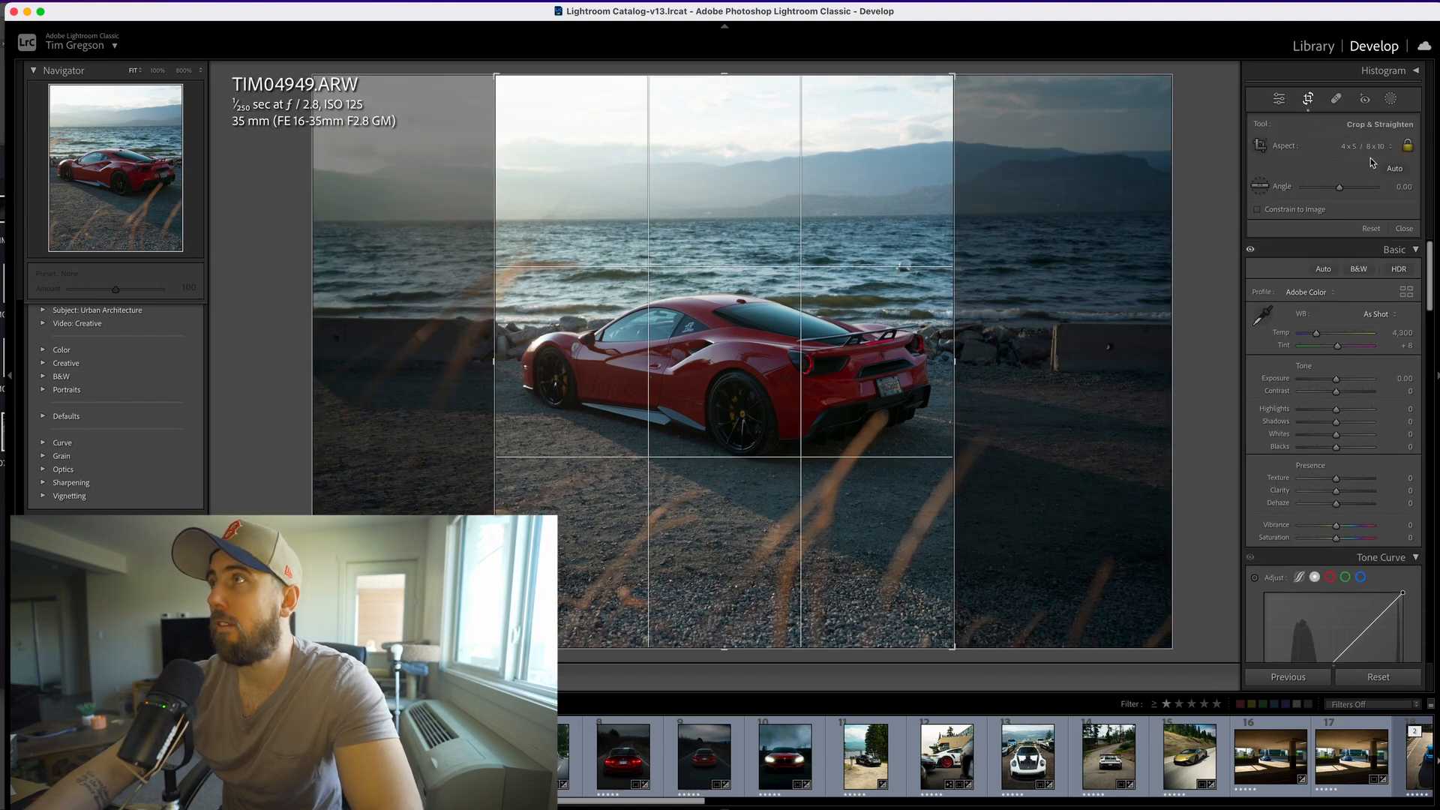
click(1371, 229)
key(Return)
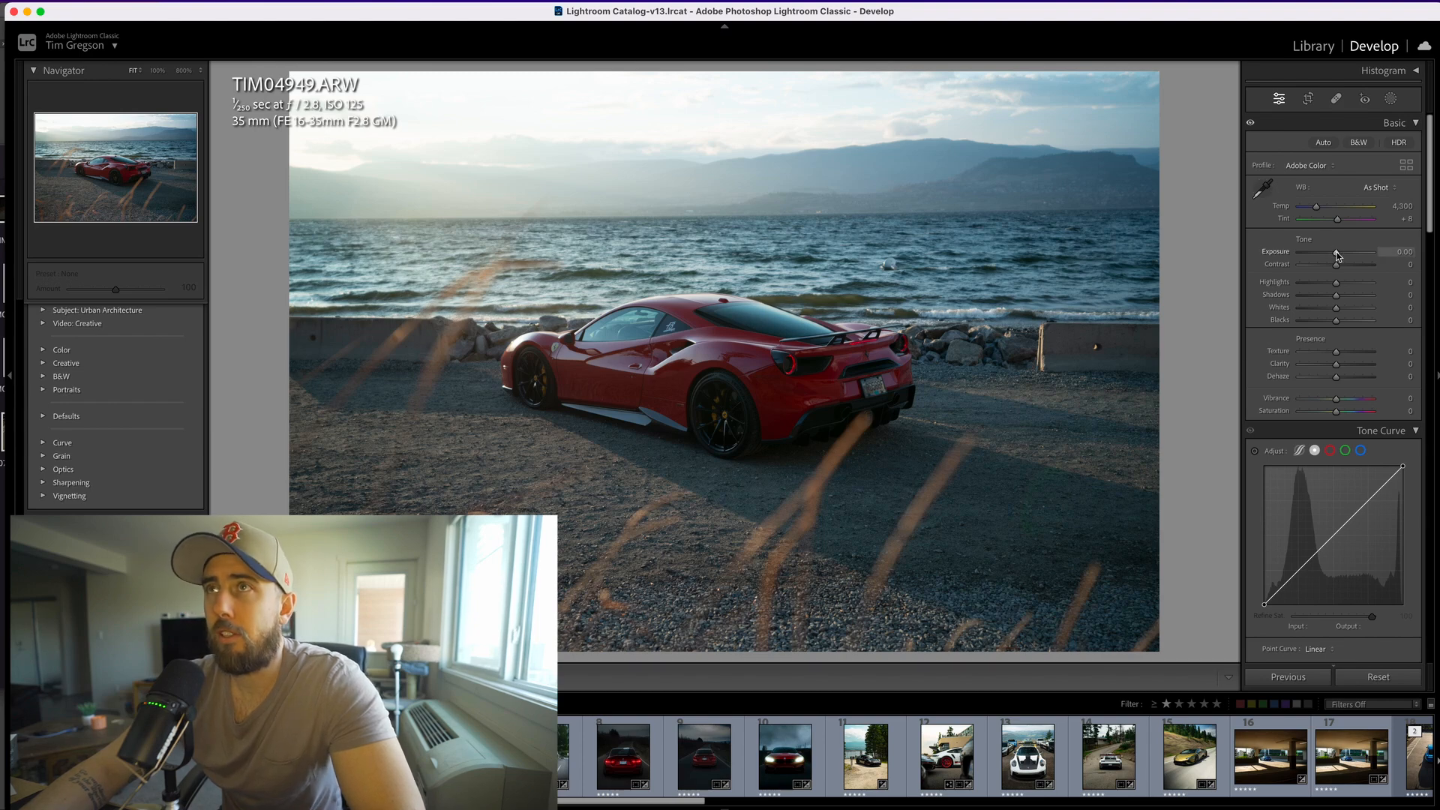
Set the photo's exposure to +0.55, temperature to 5,053, vibrance to -32 and saturation to +34.
drag(1338, 255, 1341, 256)
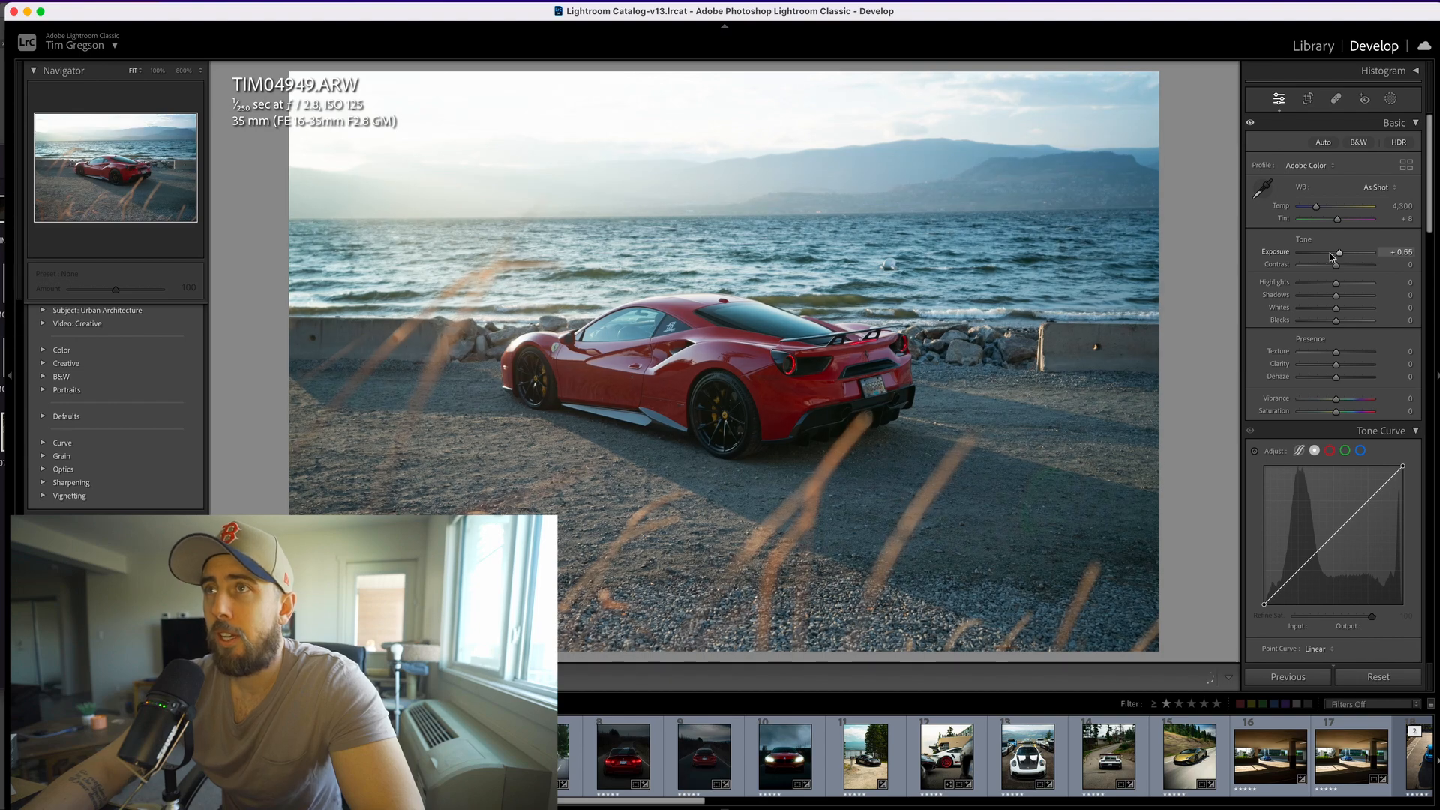
drag(1318, 213, 1321, 213)
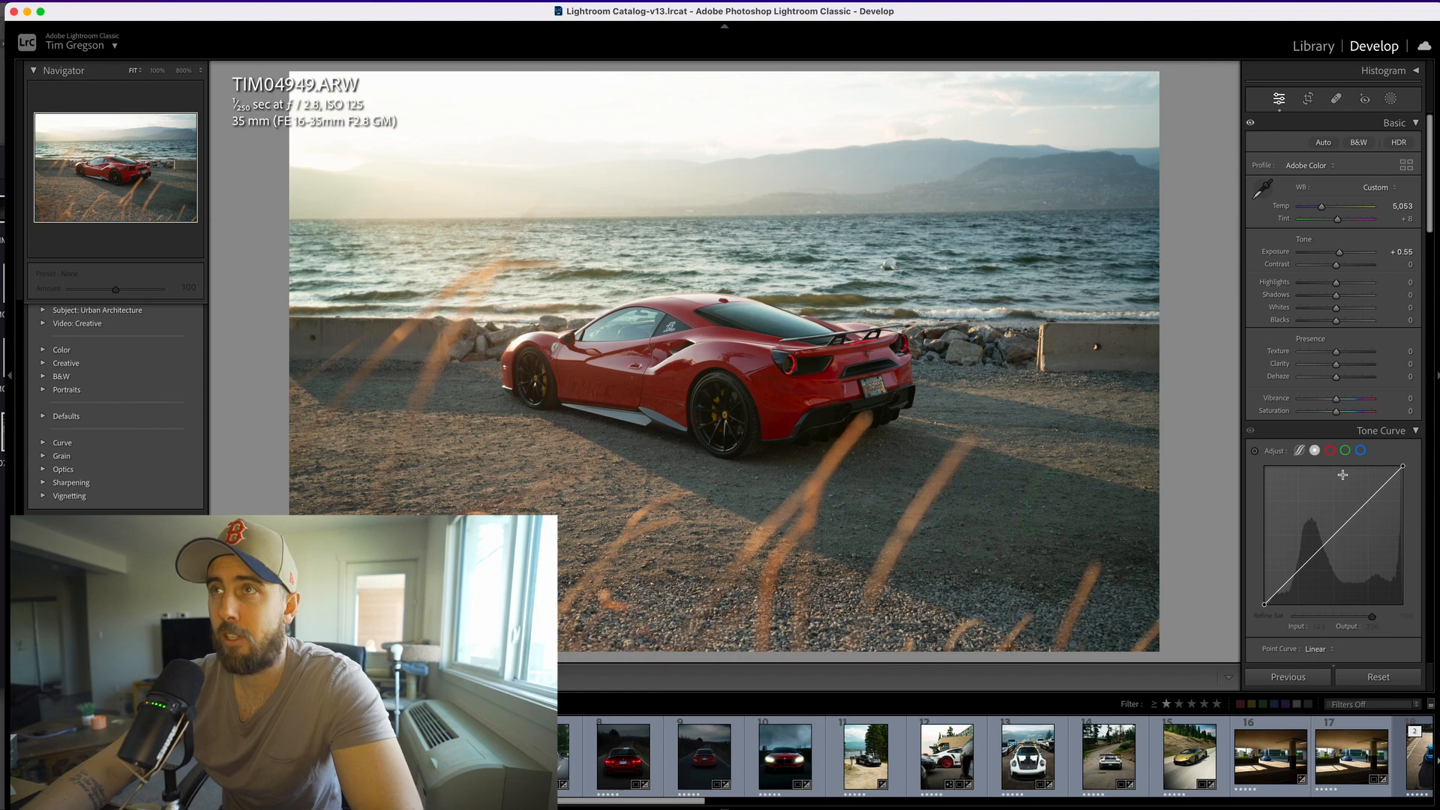
click(1325, 401)
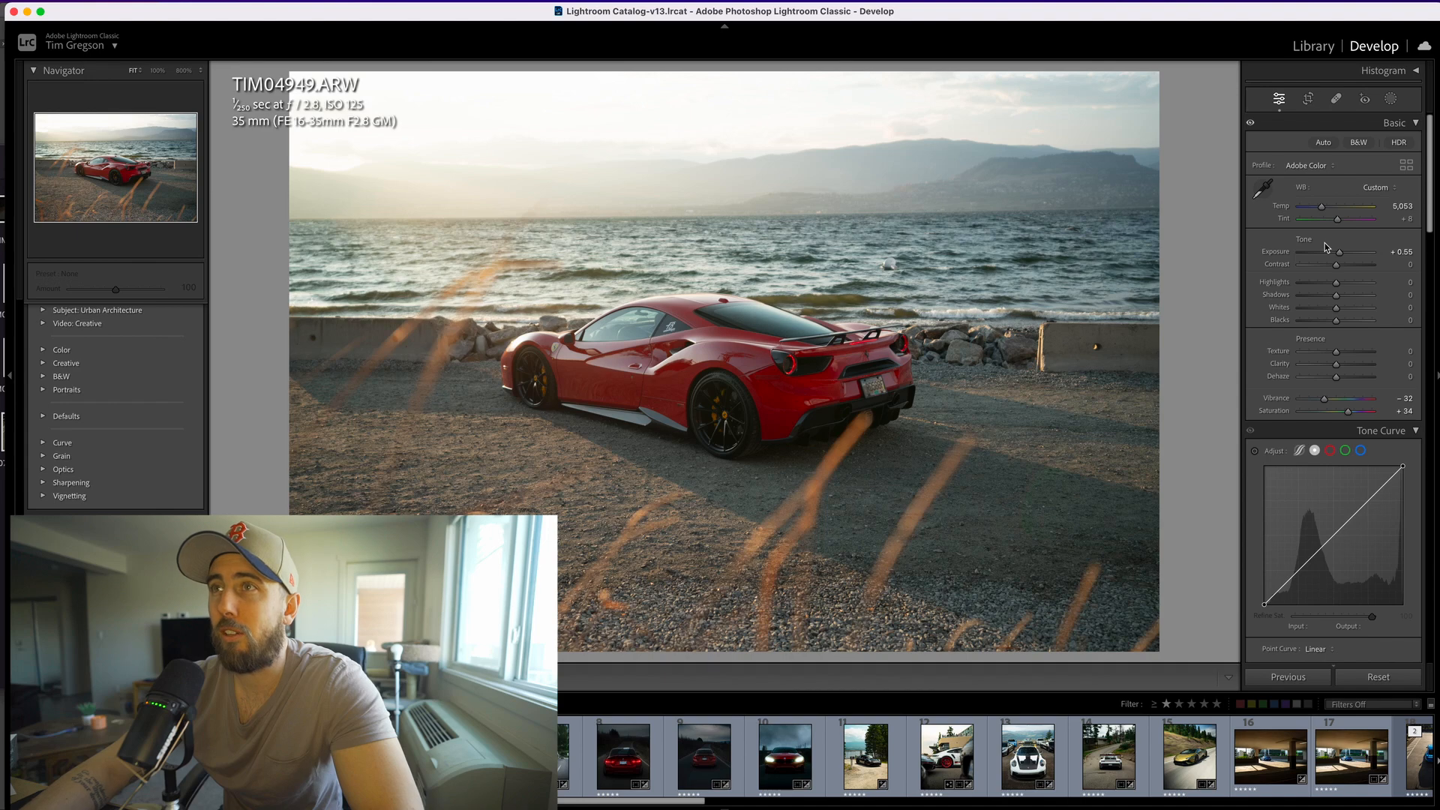
Raise the photo's contrast to +27 and dehaze to +13.
scroll(1315, 435, down, 3)
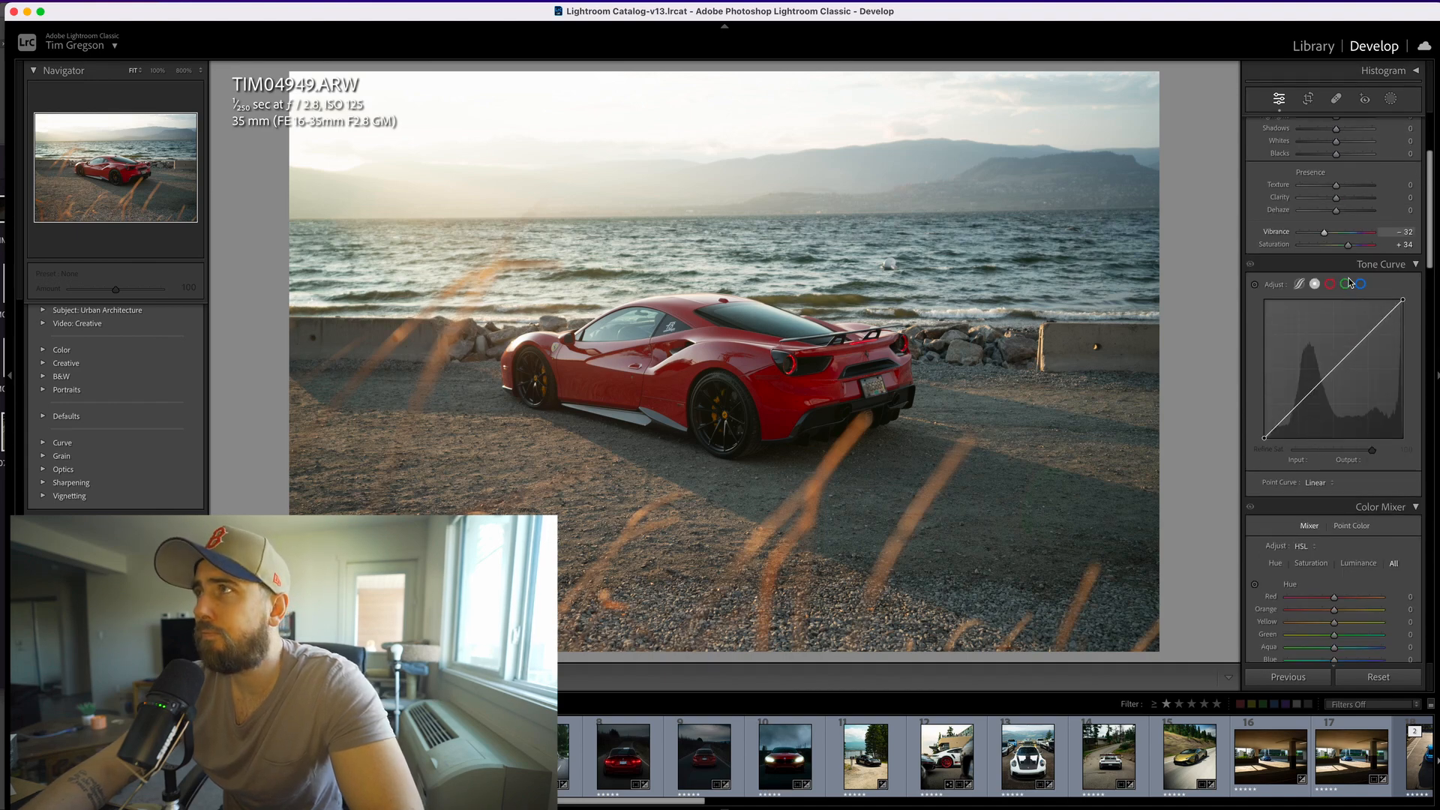
scroll(1349, 284, up, 3)
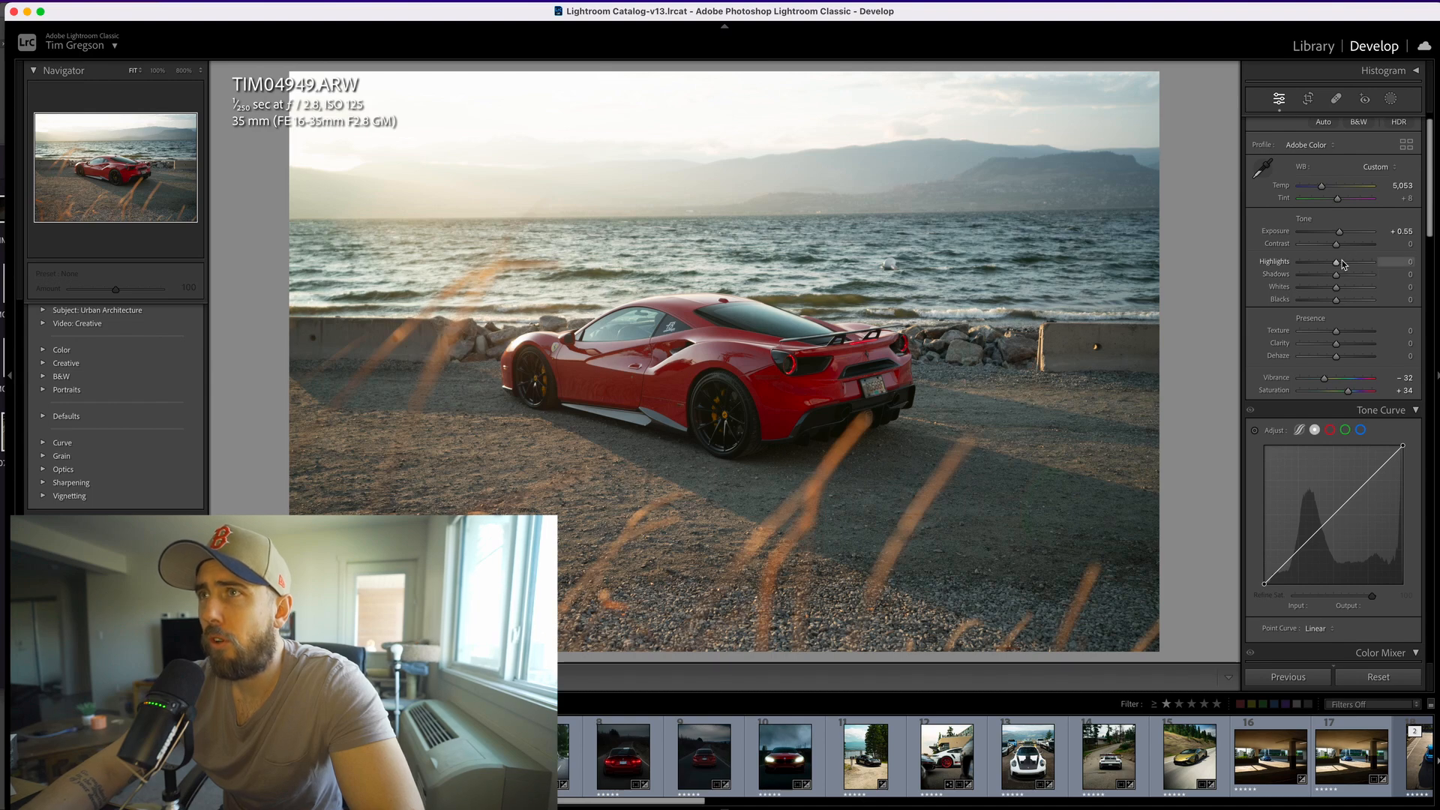
click(1343, 244)
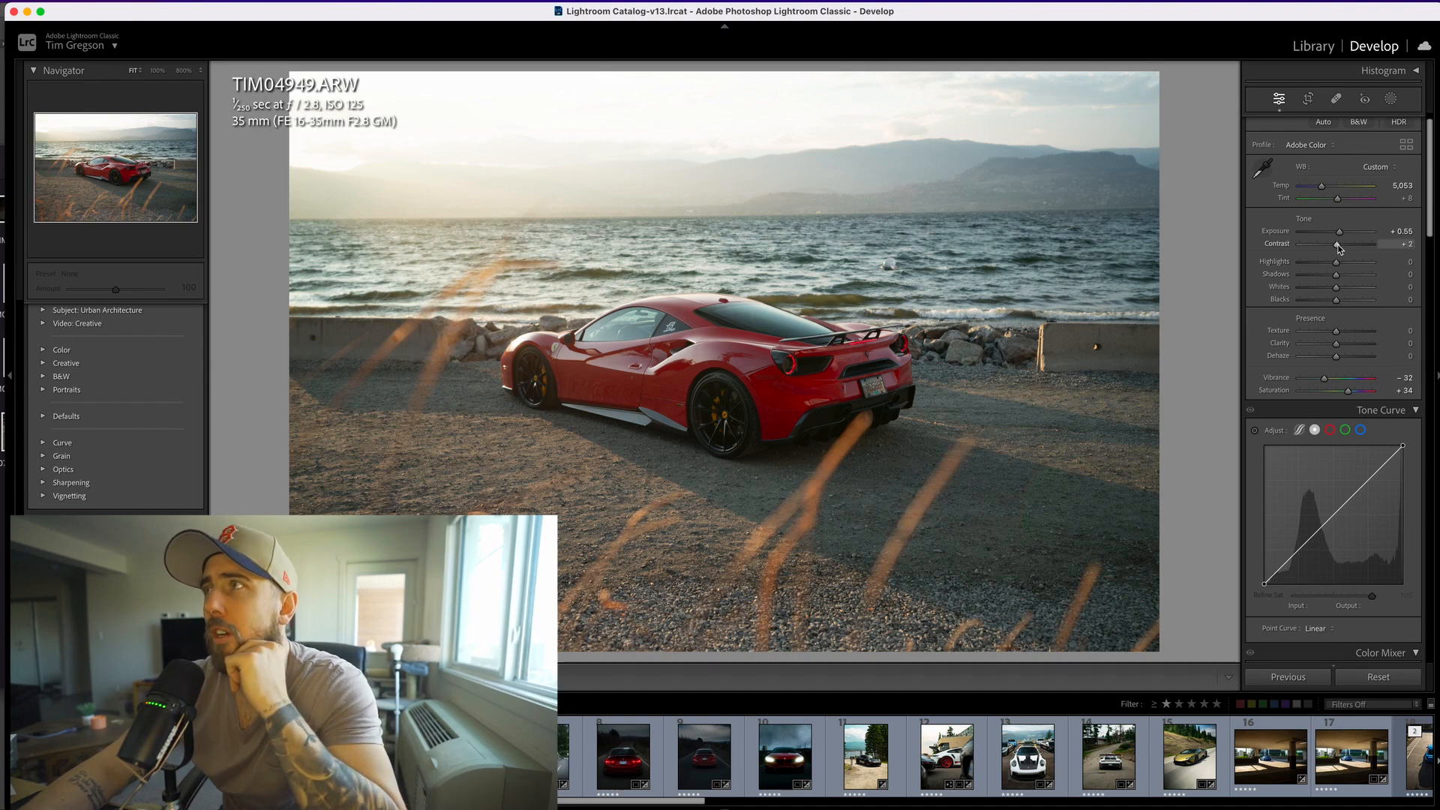
drag(1342, 245, 1349, 248)
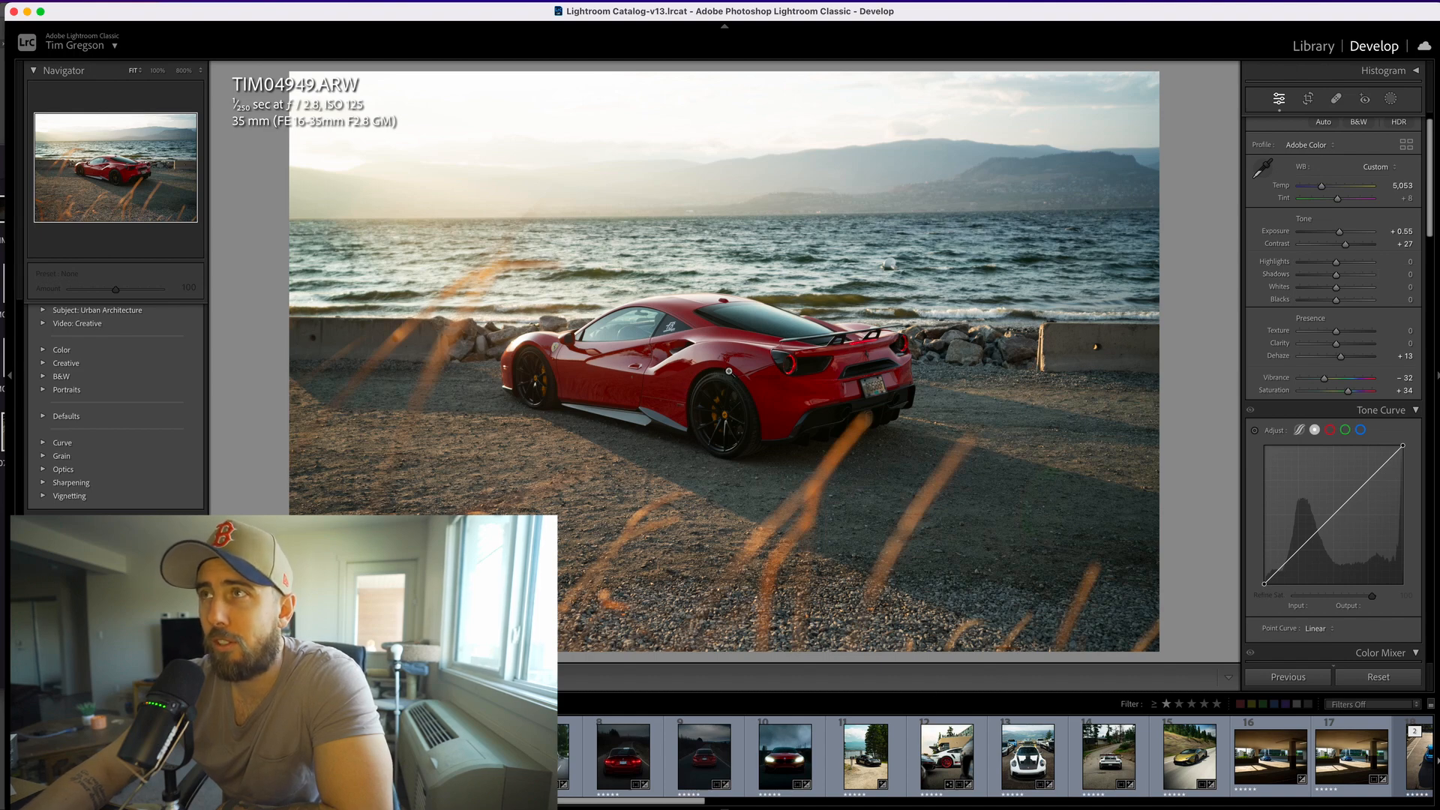
Create a Select Subject mask on the car and set its exposure to 0.60, shadows to 19 and highlights to -79.
click(1390, 100)
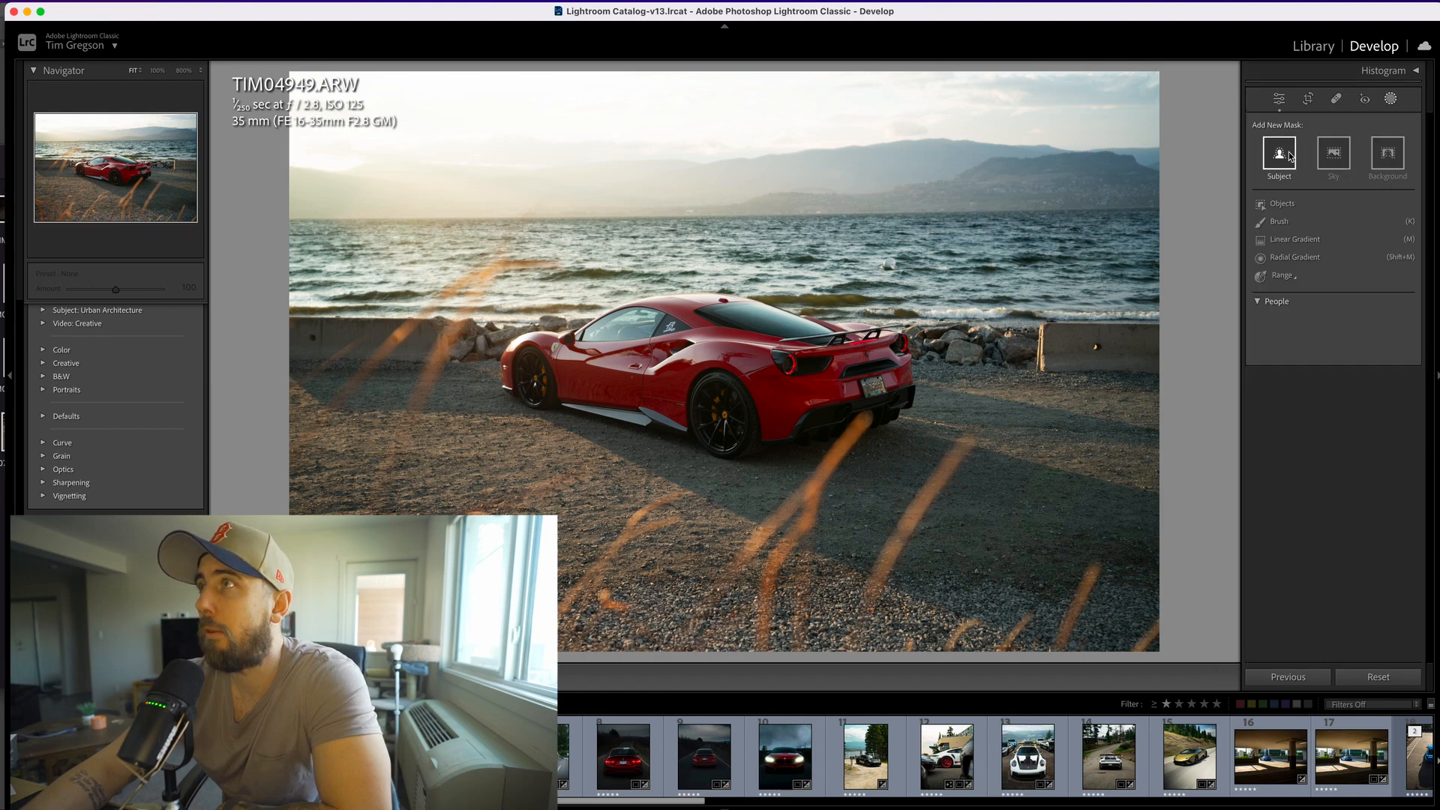
click(1283, 156)
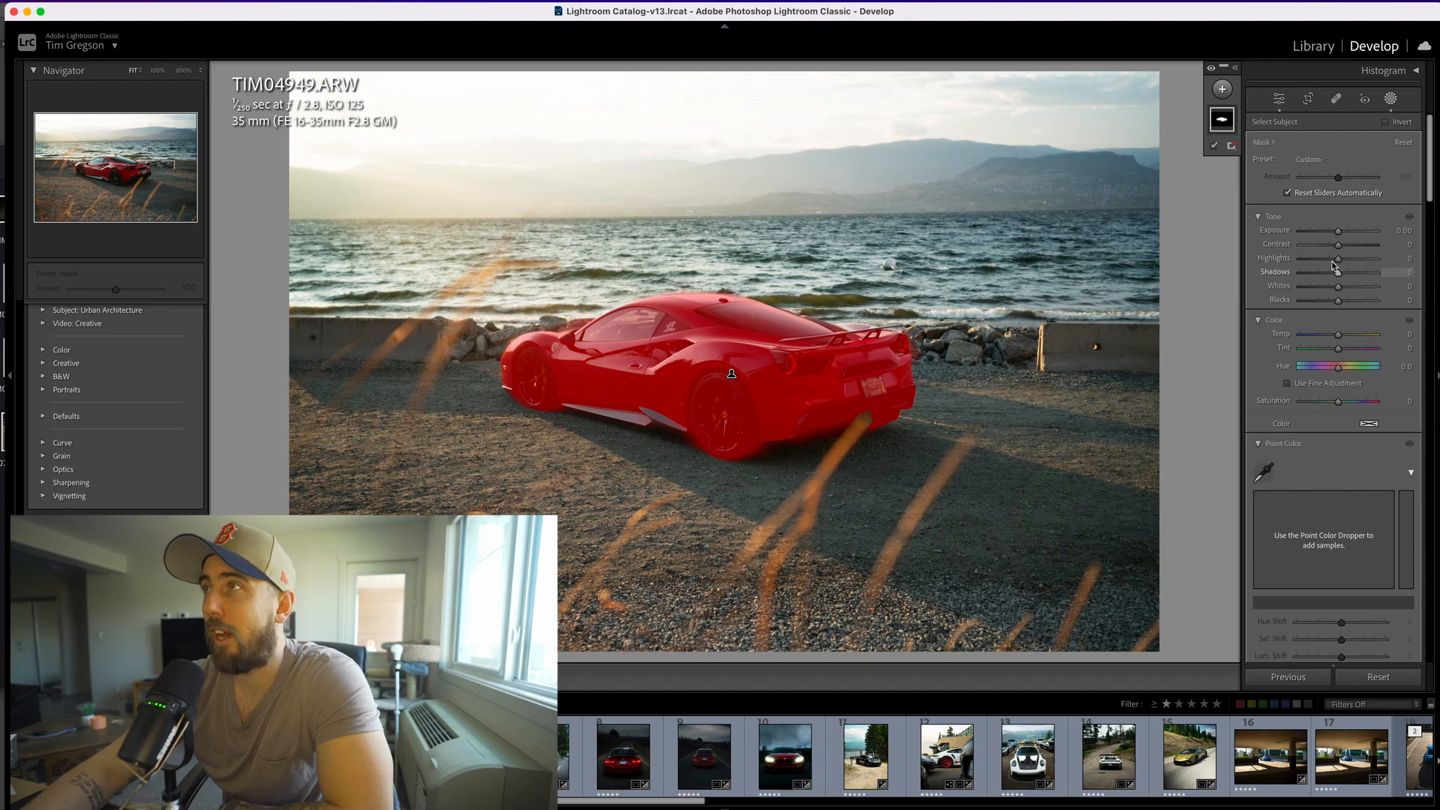
drag(1339, 232, 1343, 235)
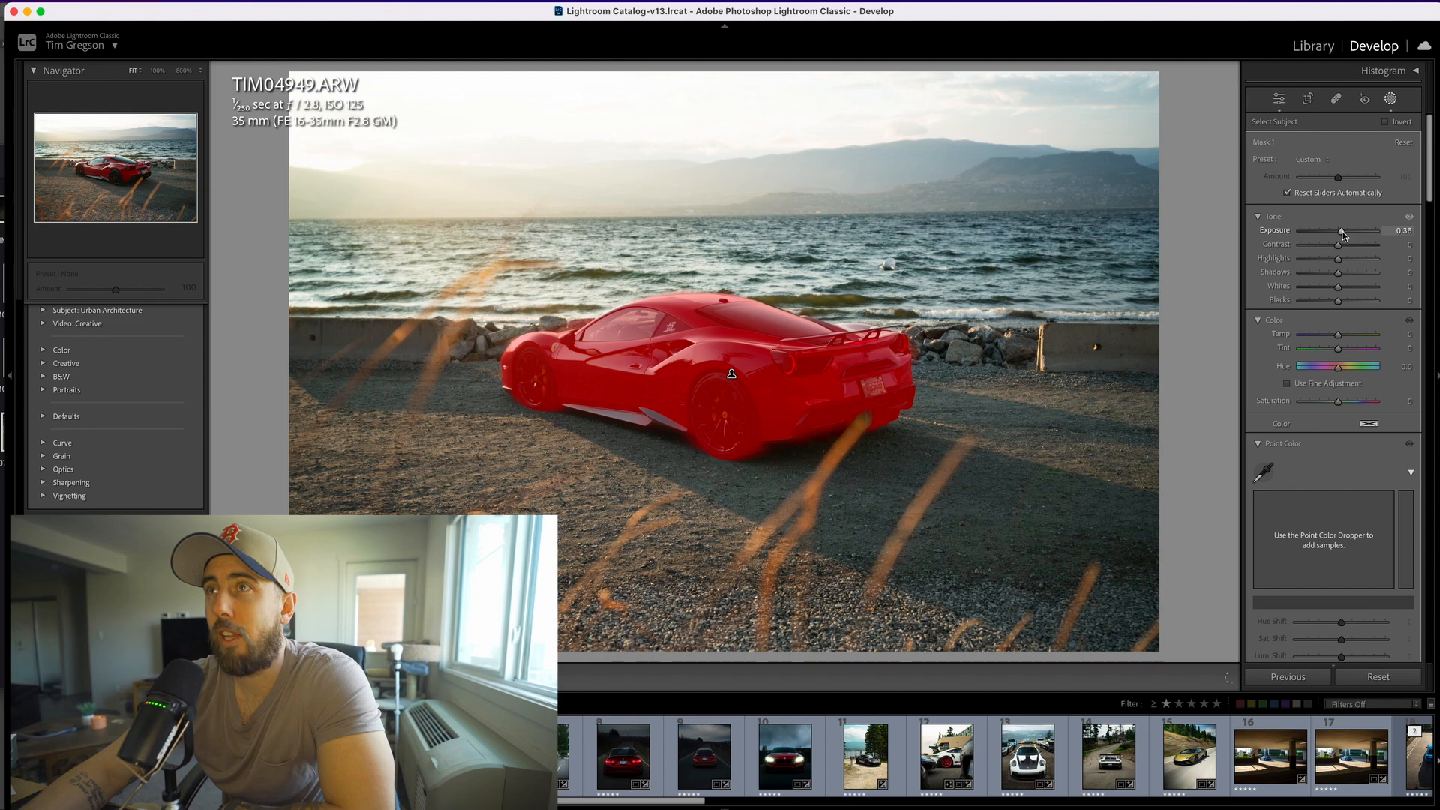
drag(1344, 235, 1345, 235)
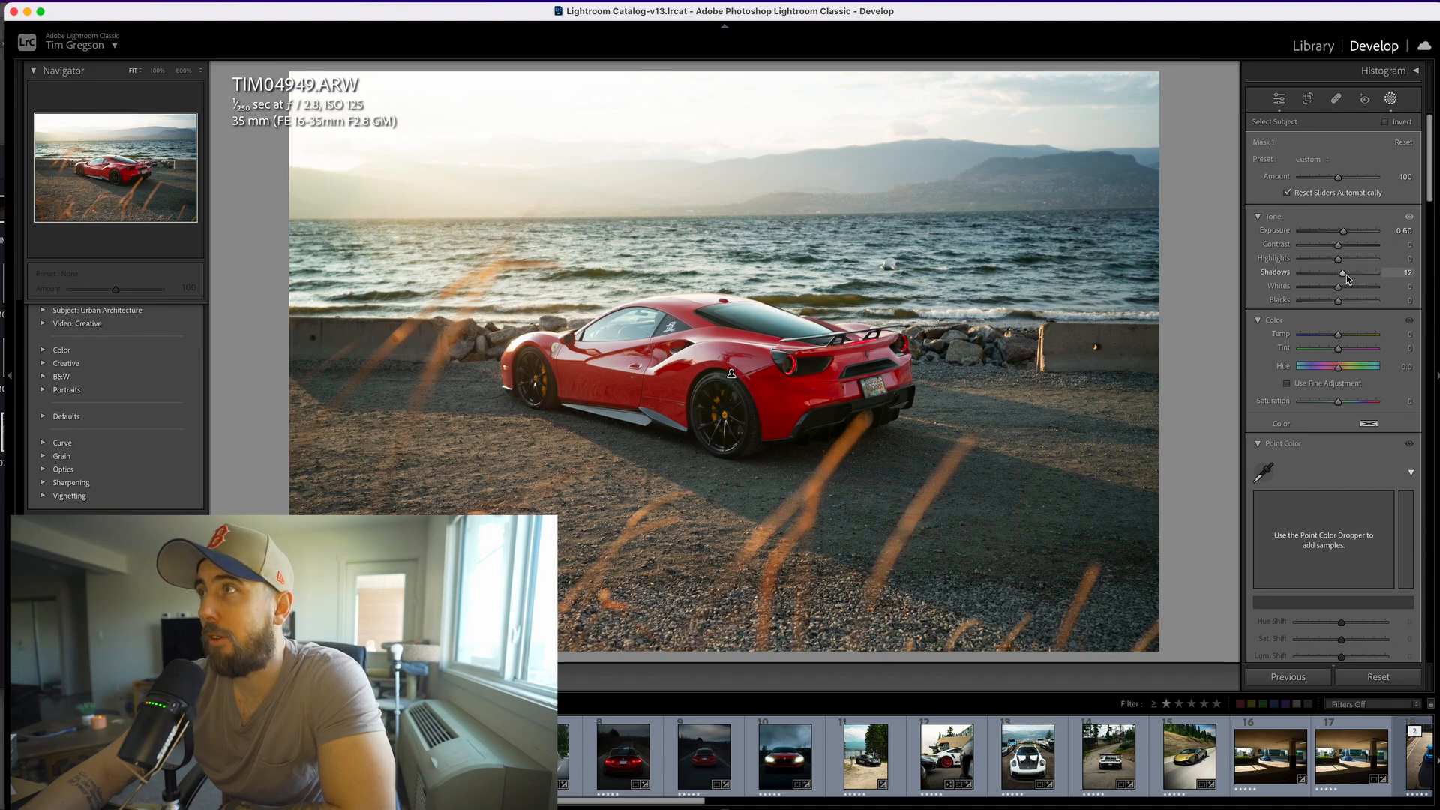
drag(1347, 274, 1346, 279)
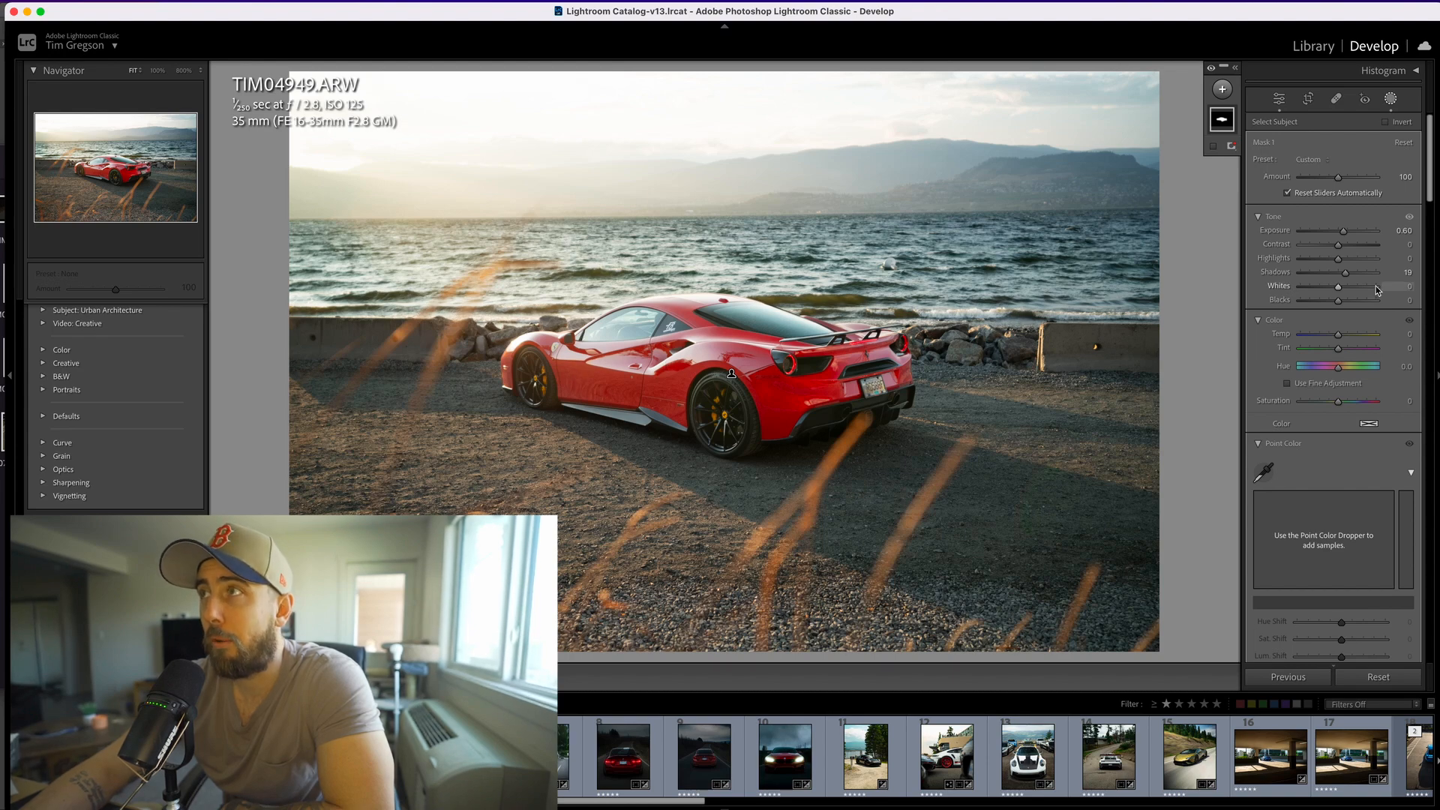
click(1308, 258)
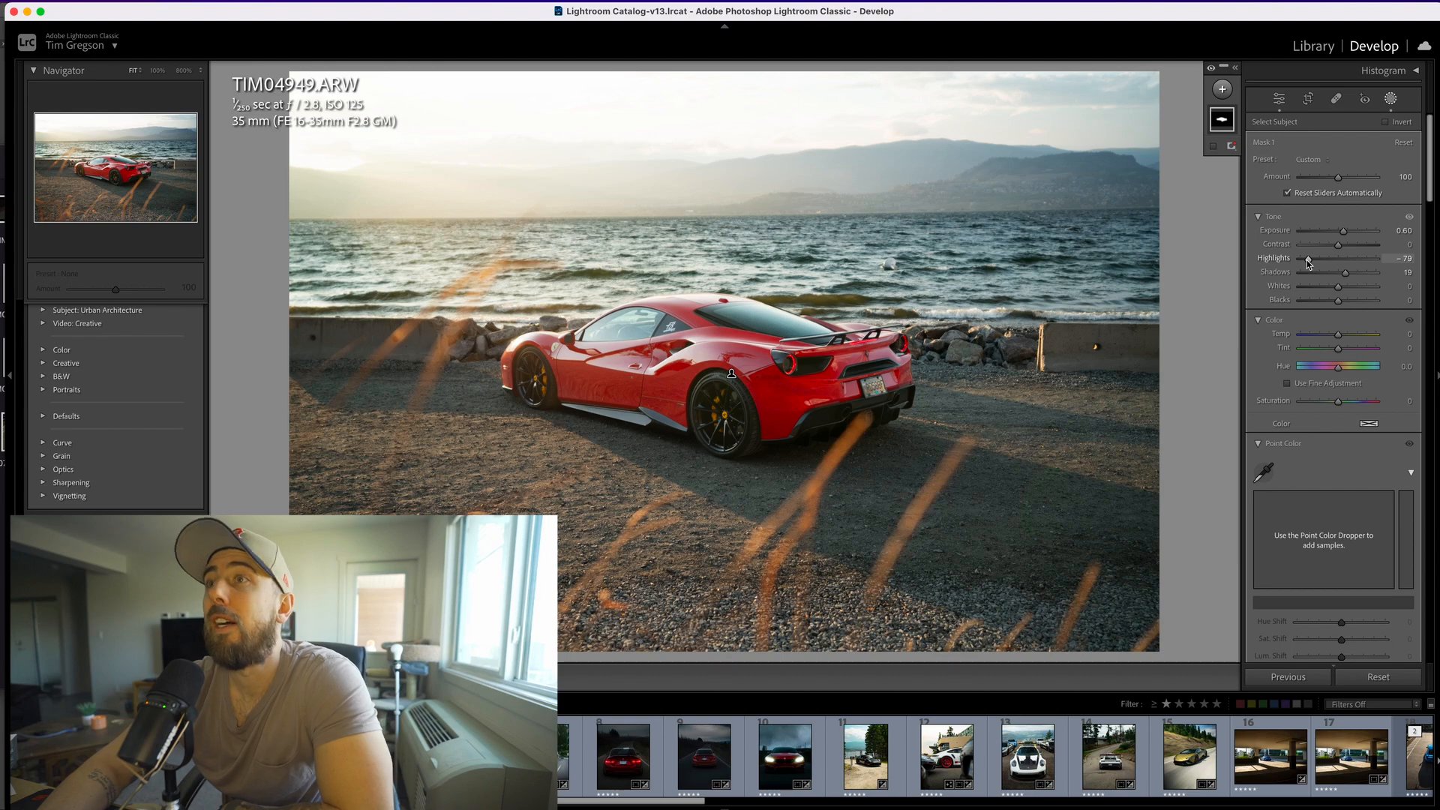
key(Escape)
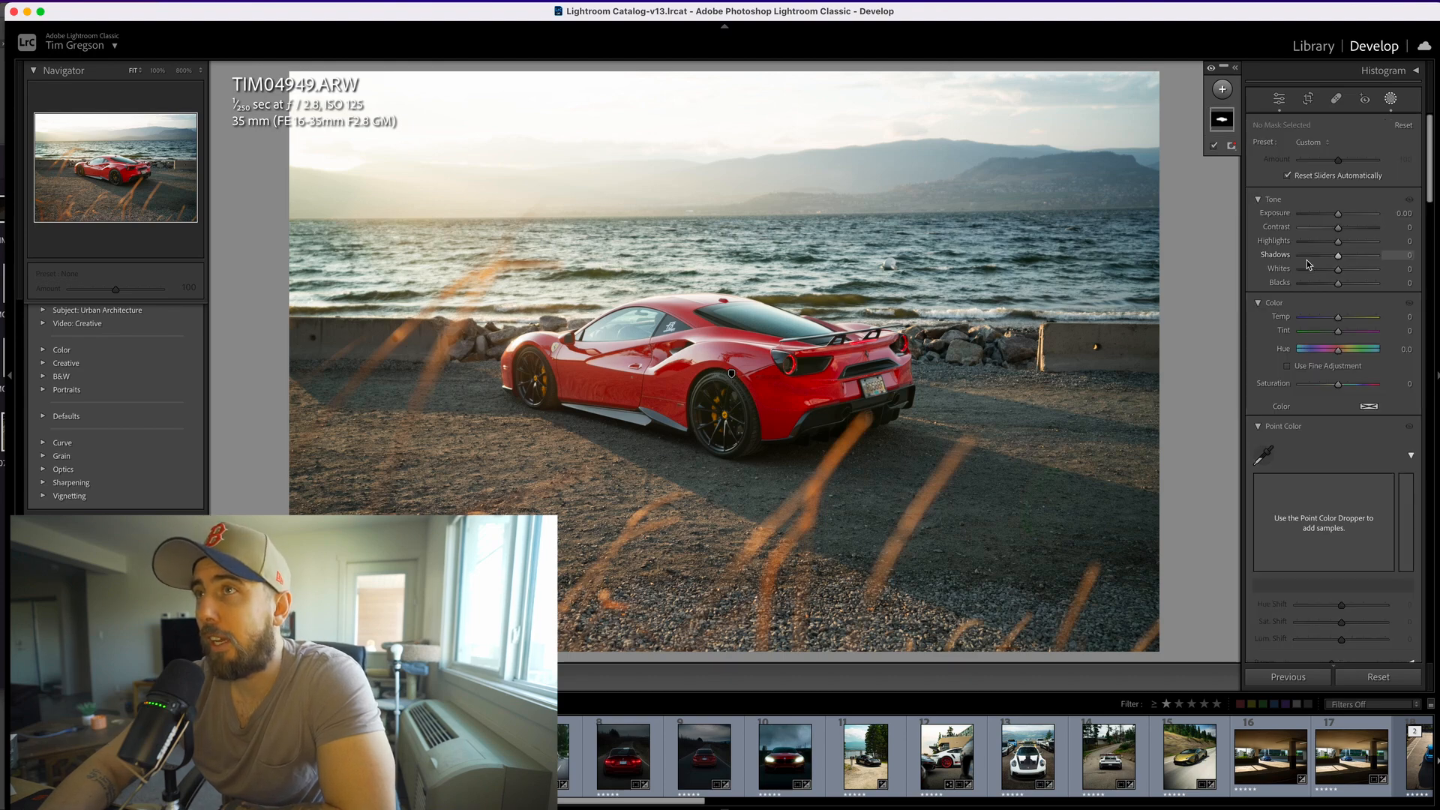
click(1222, 90)
click(1230, 215)
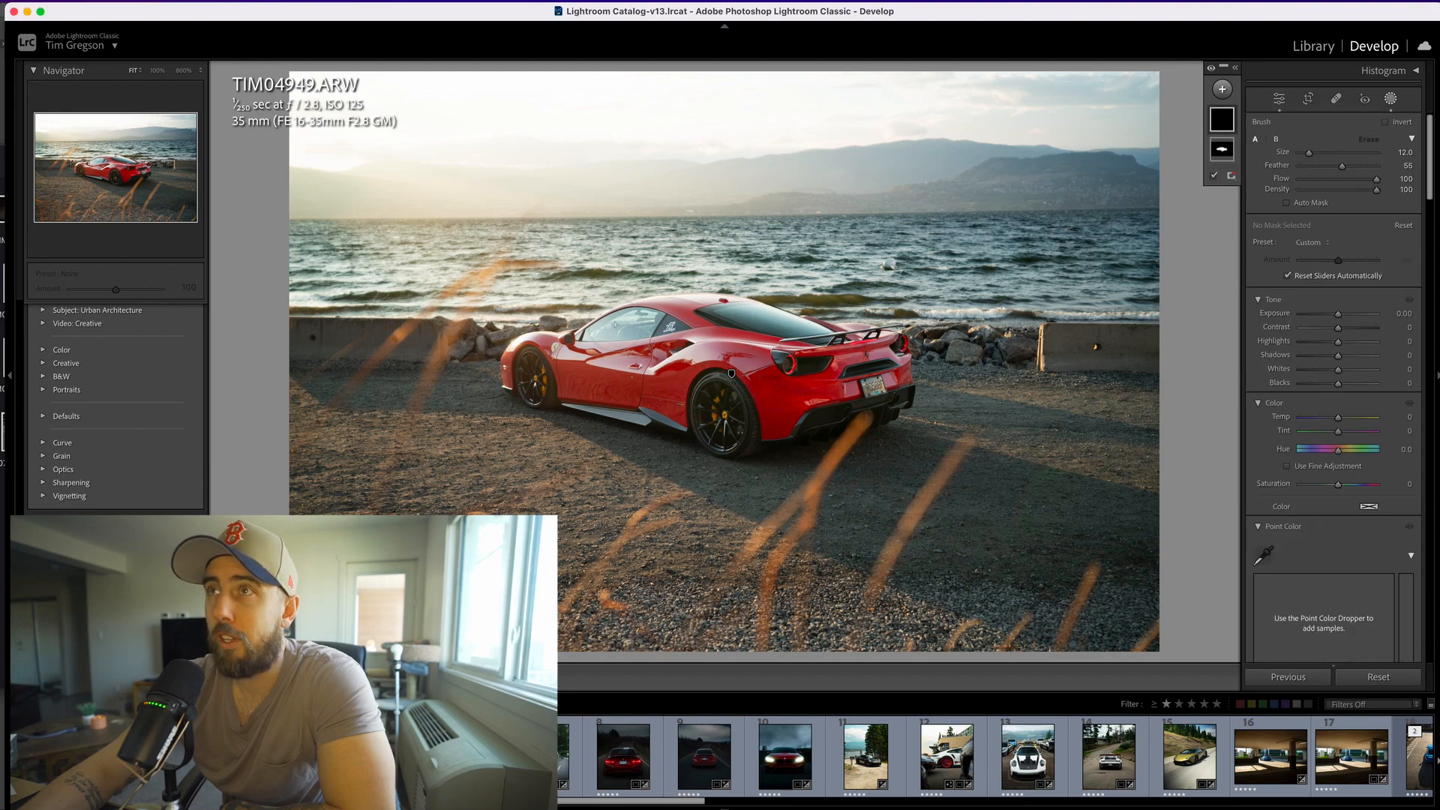
click(732, 374)
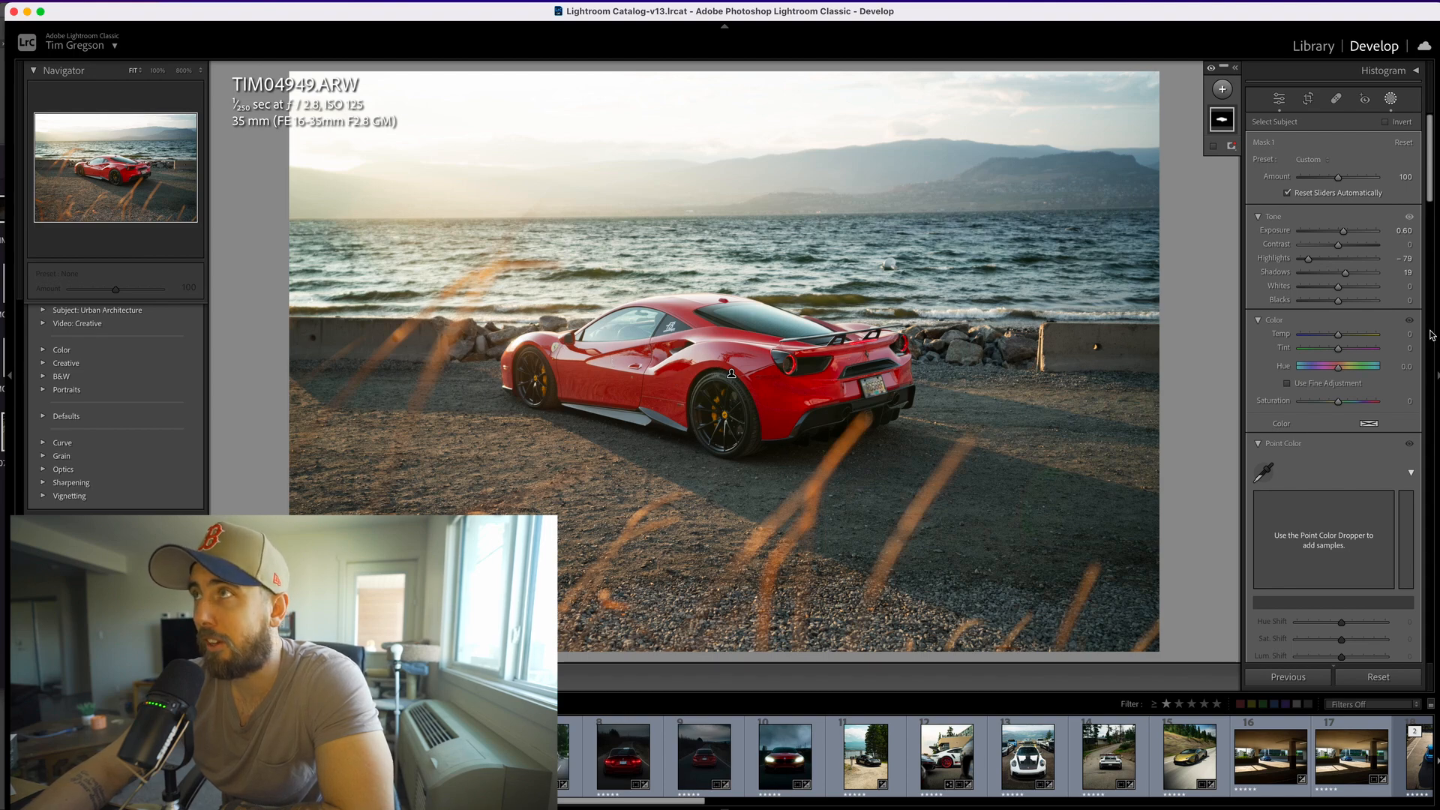
Set the car mask's clarity to 29 and texture to 26, and compare the edited photo with its original version.
scroll(1350, 487, down, 5)
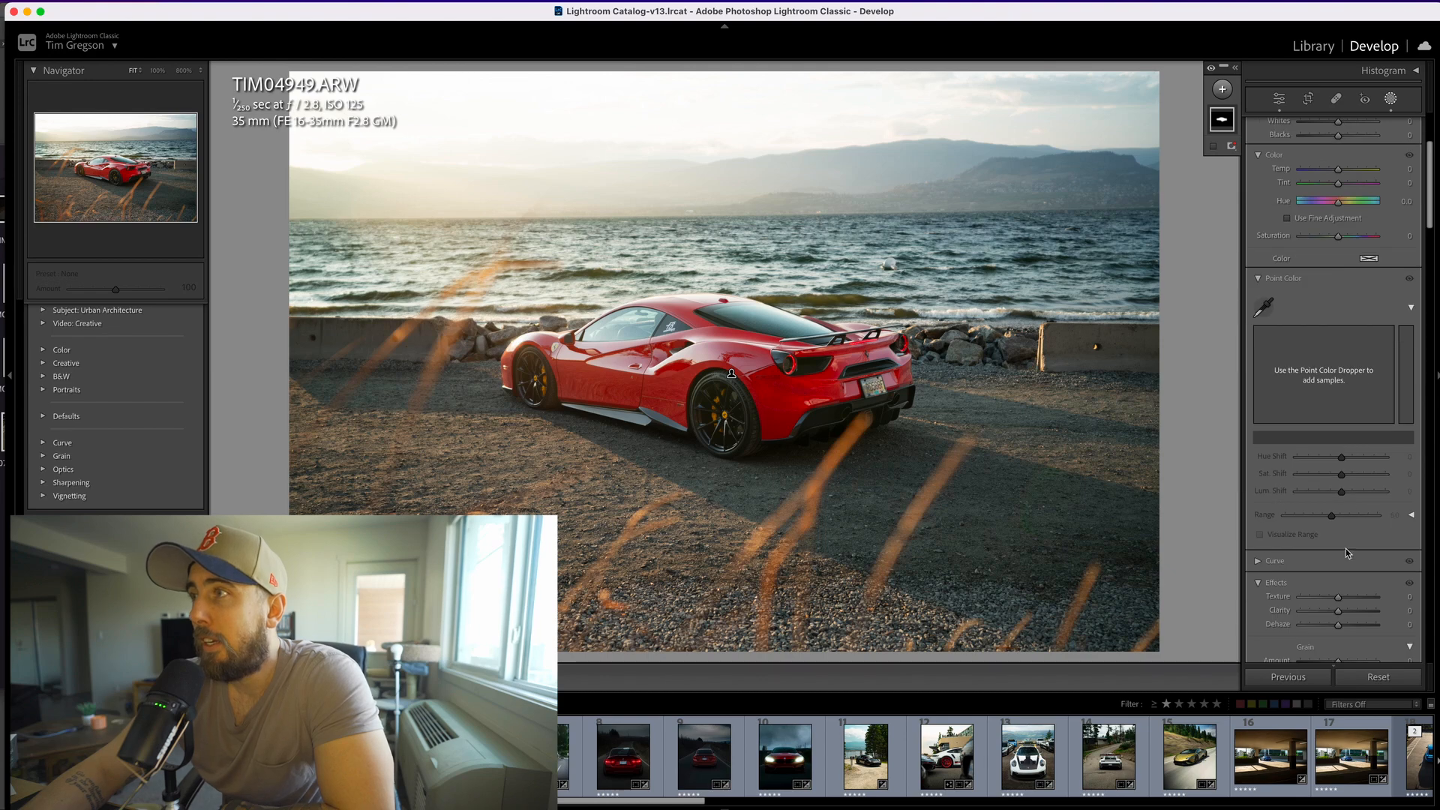
scroll(1345, 554, down, 1)
click(1350, 522)
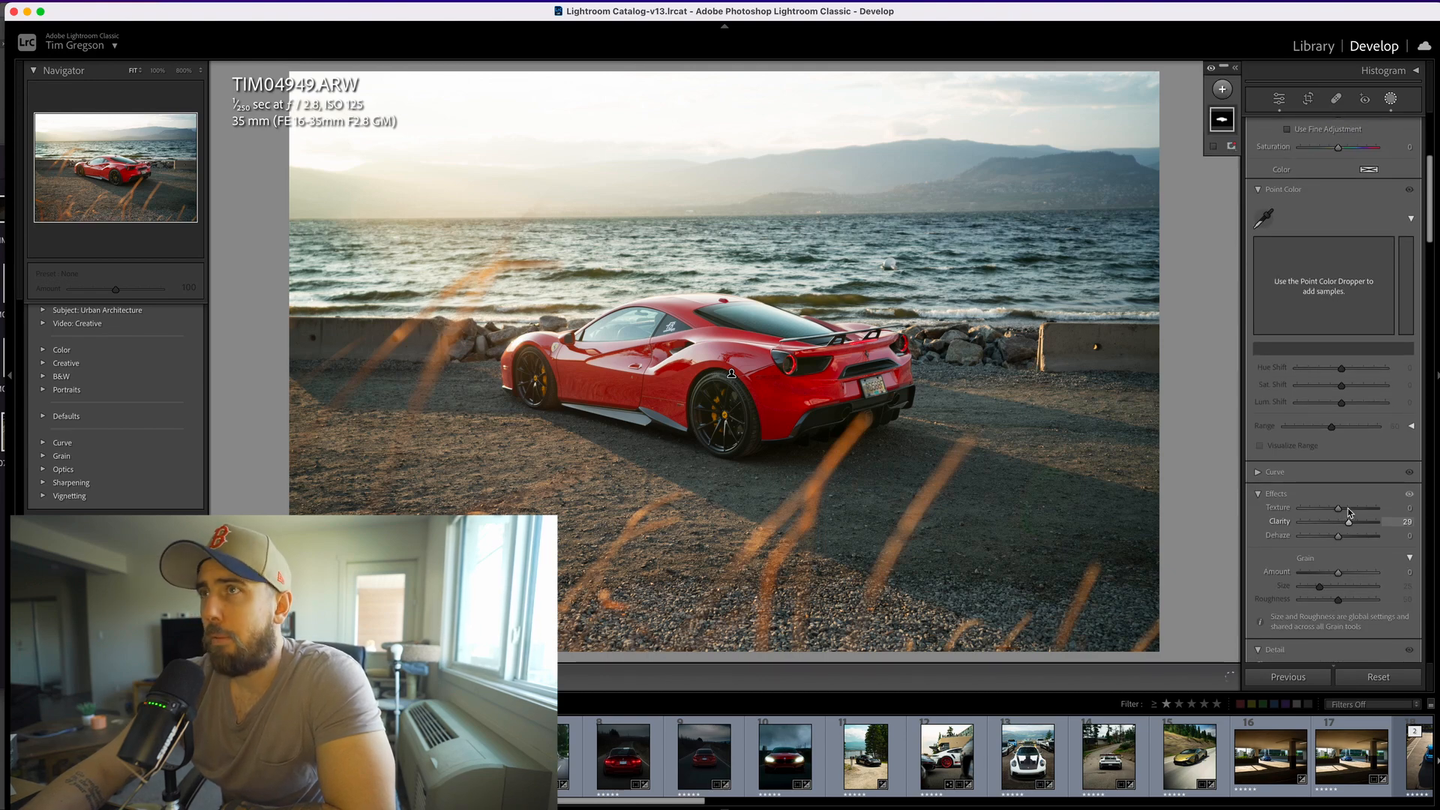
click(1347, 508)
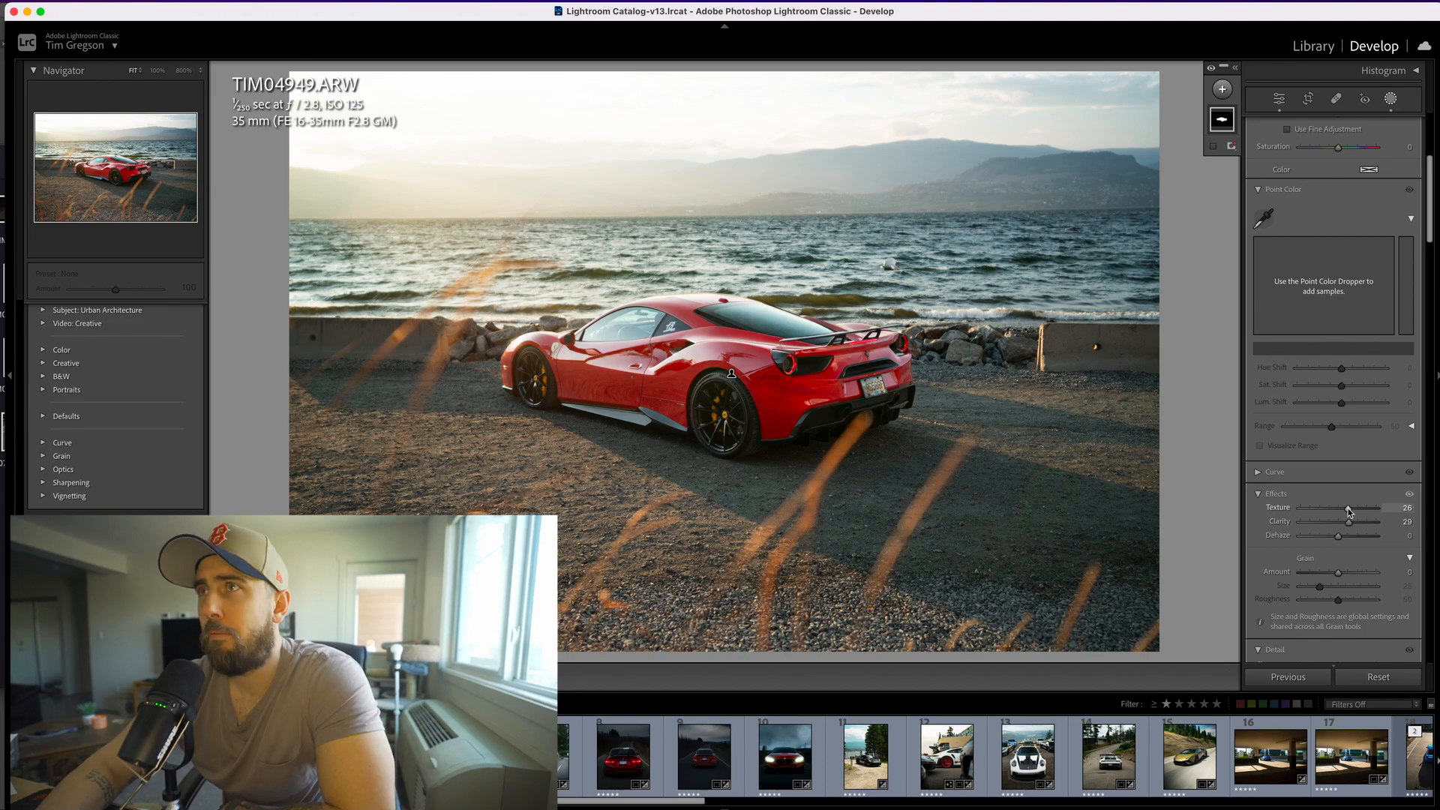
key(shift+w)
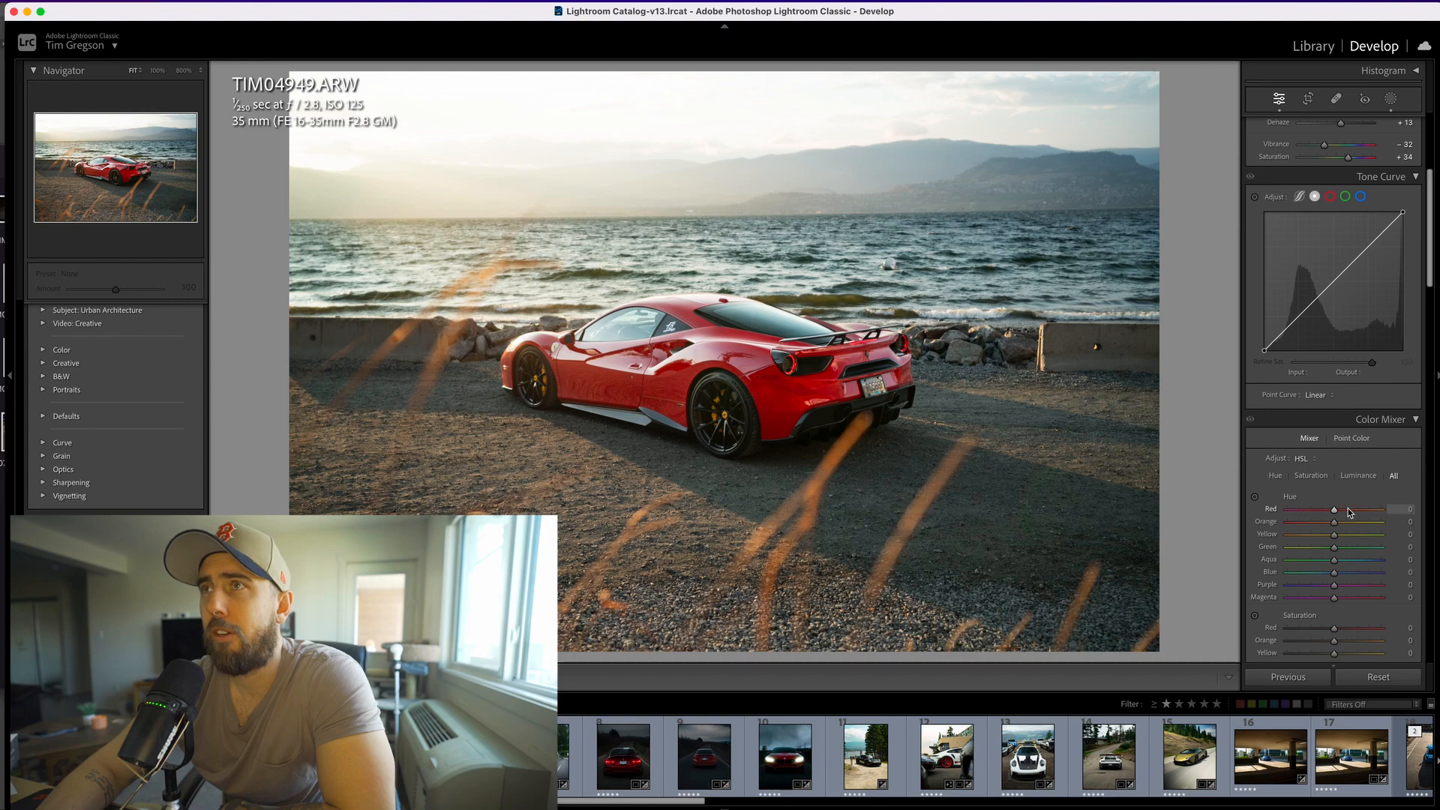
key(backslash)
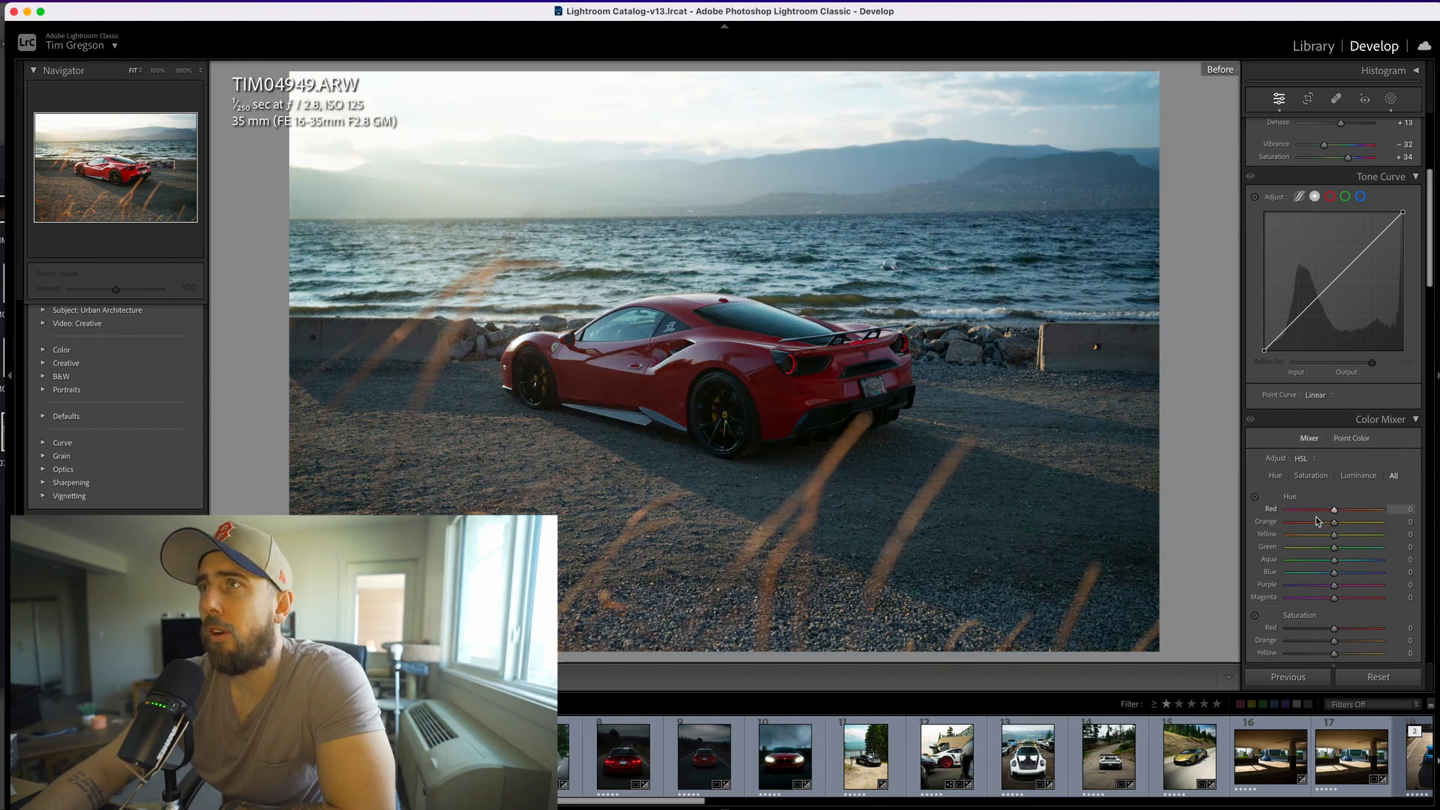
scroll(1294, 533, down, 2)
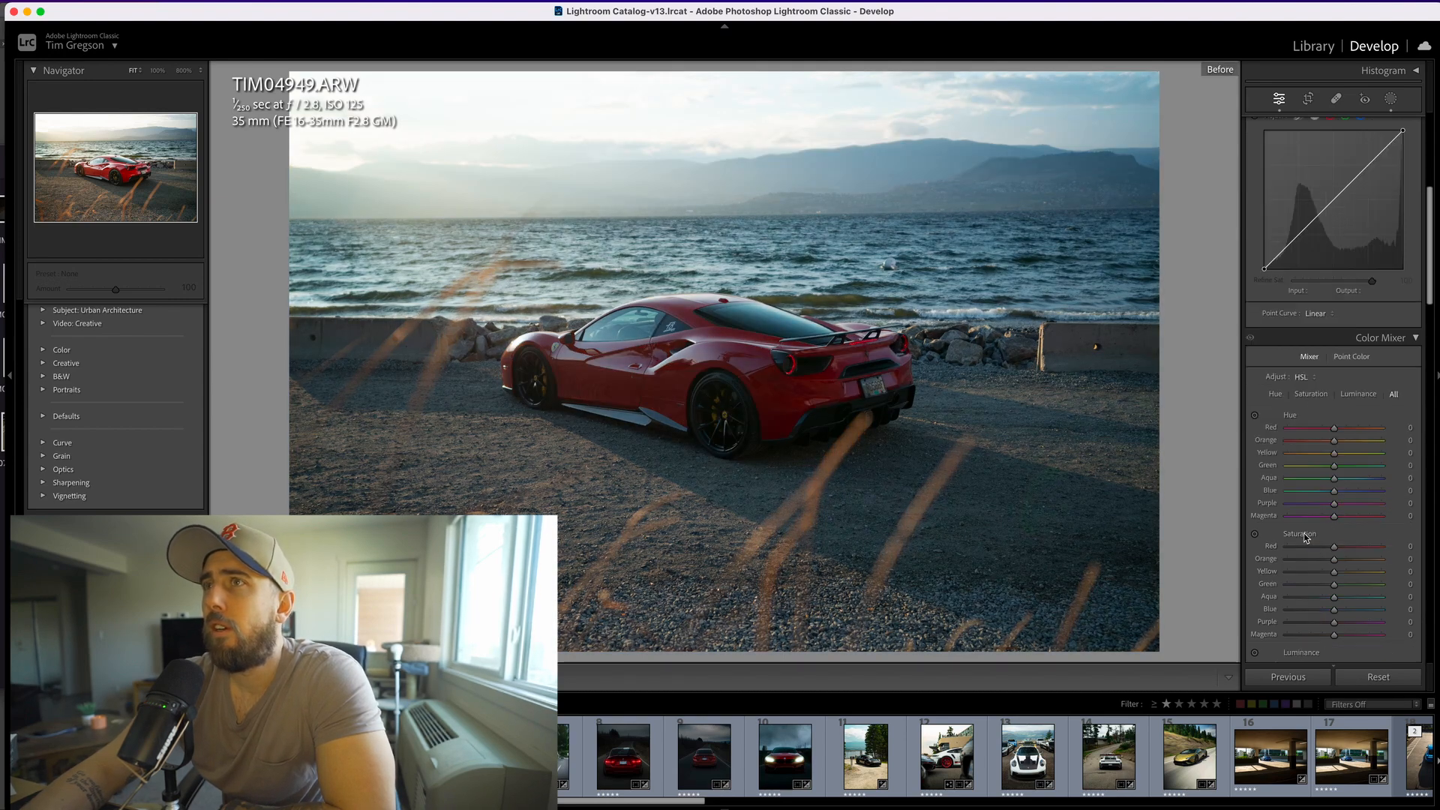
key(backslash)
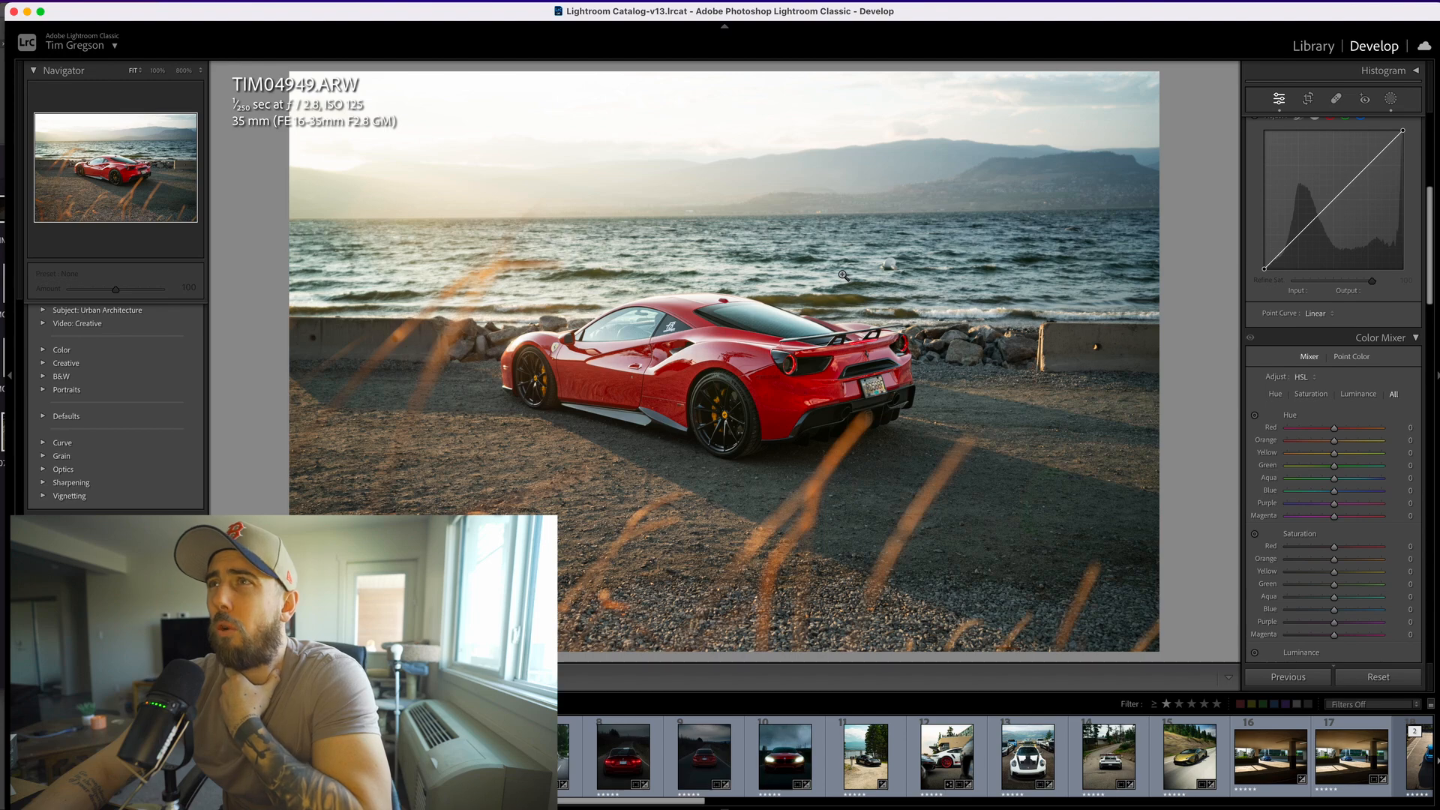
Tint the midtones teal in Color Grading with hue 164 and saturation 13.
scroll(1321, 439, down, 10)
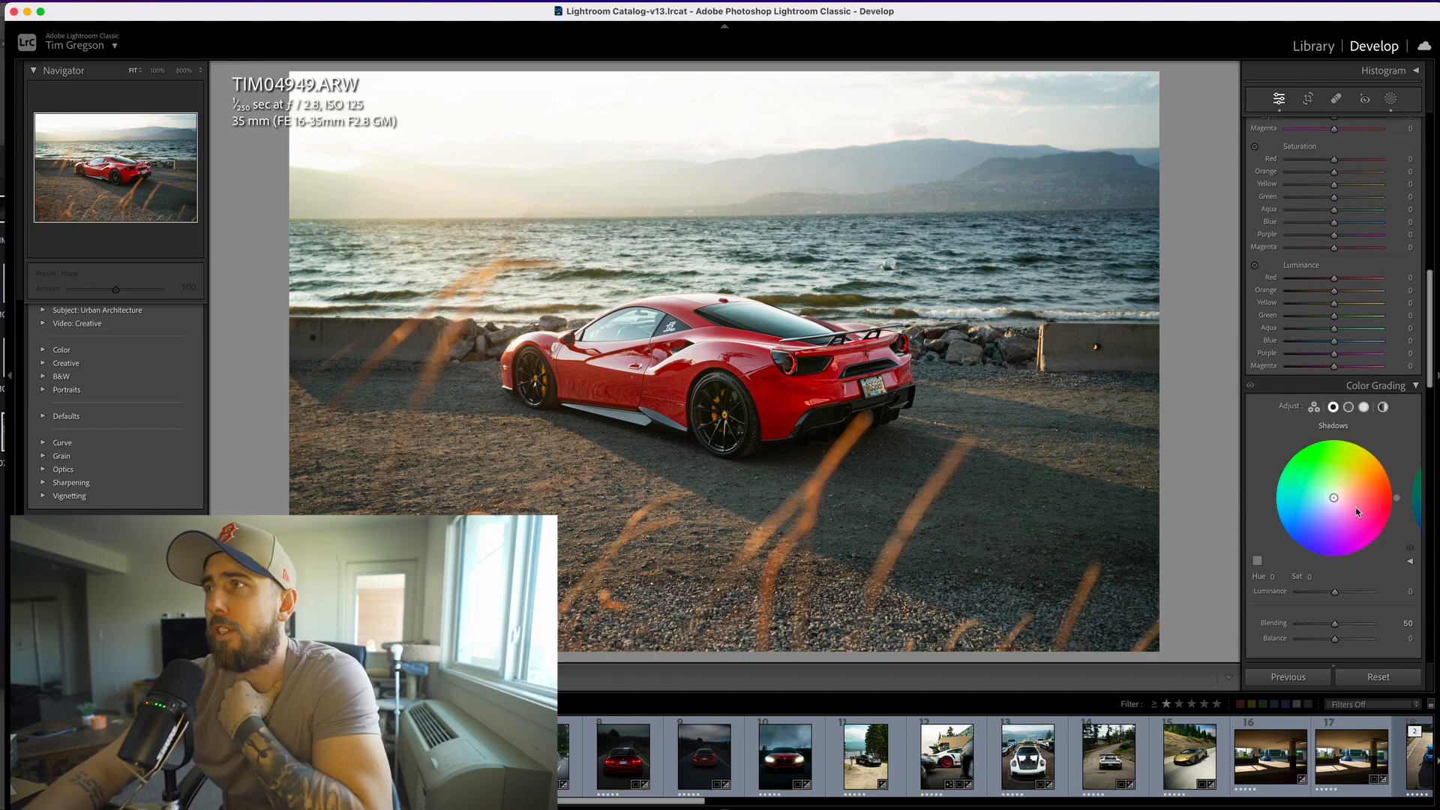
click(1349, 408)
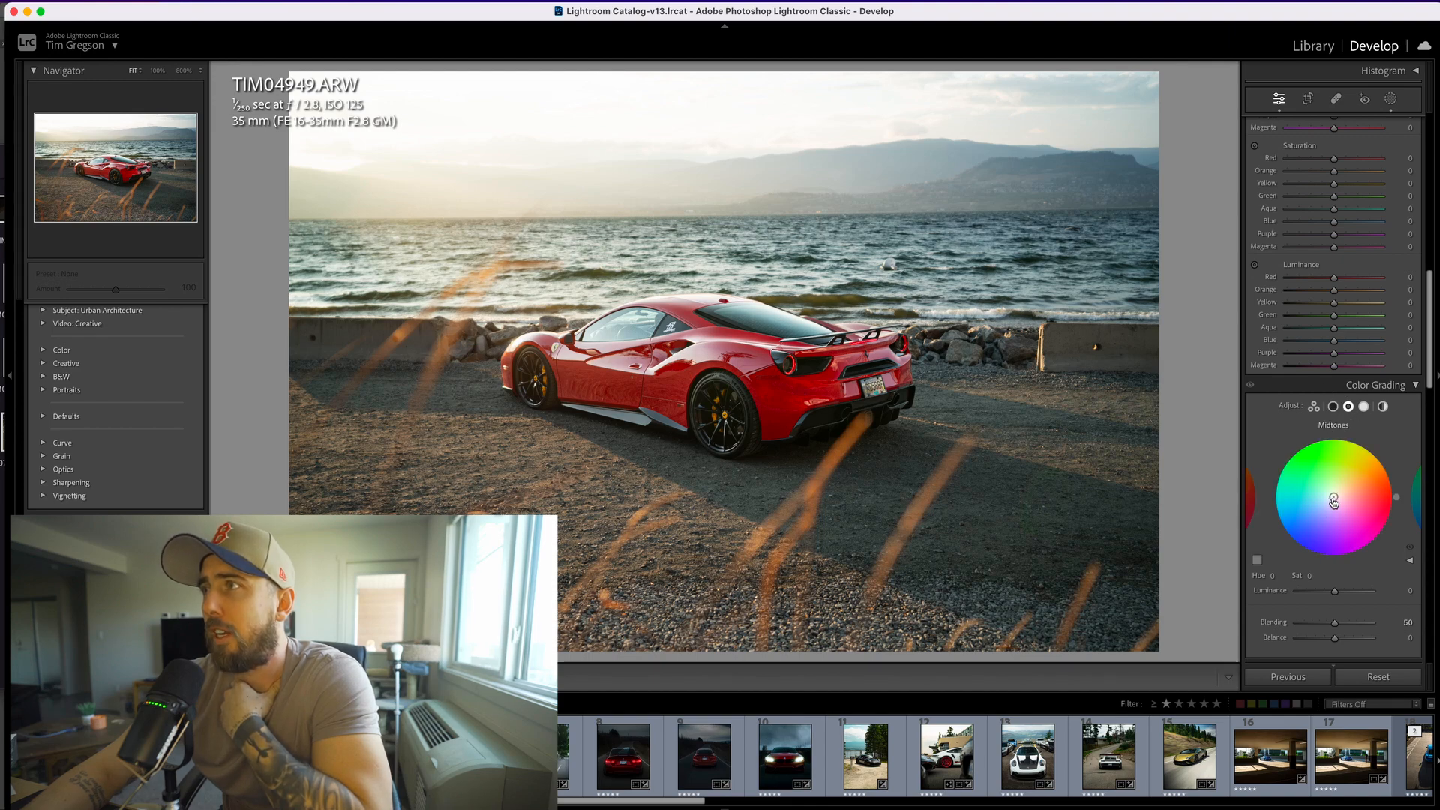
drag(1333, 497, 1325, 497)
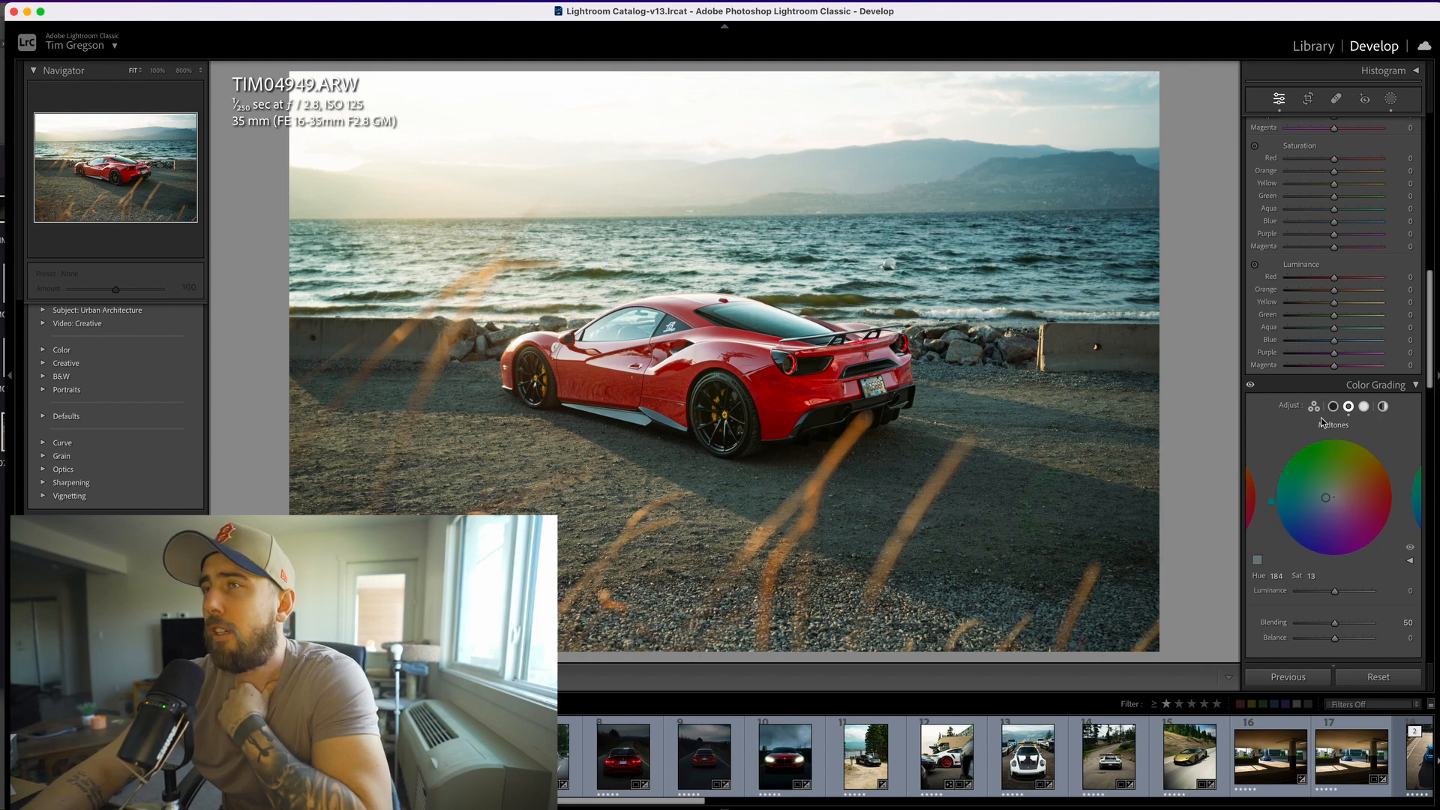
Tint the highlights warm orange in Color Grading with hue 31 and saturation 20.
click(1363, 408)
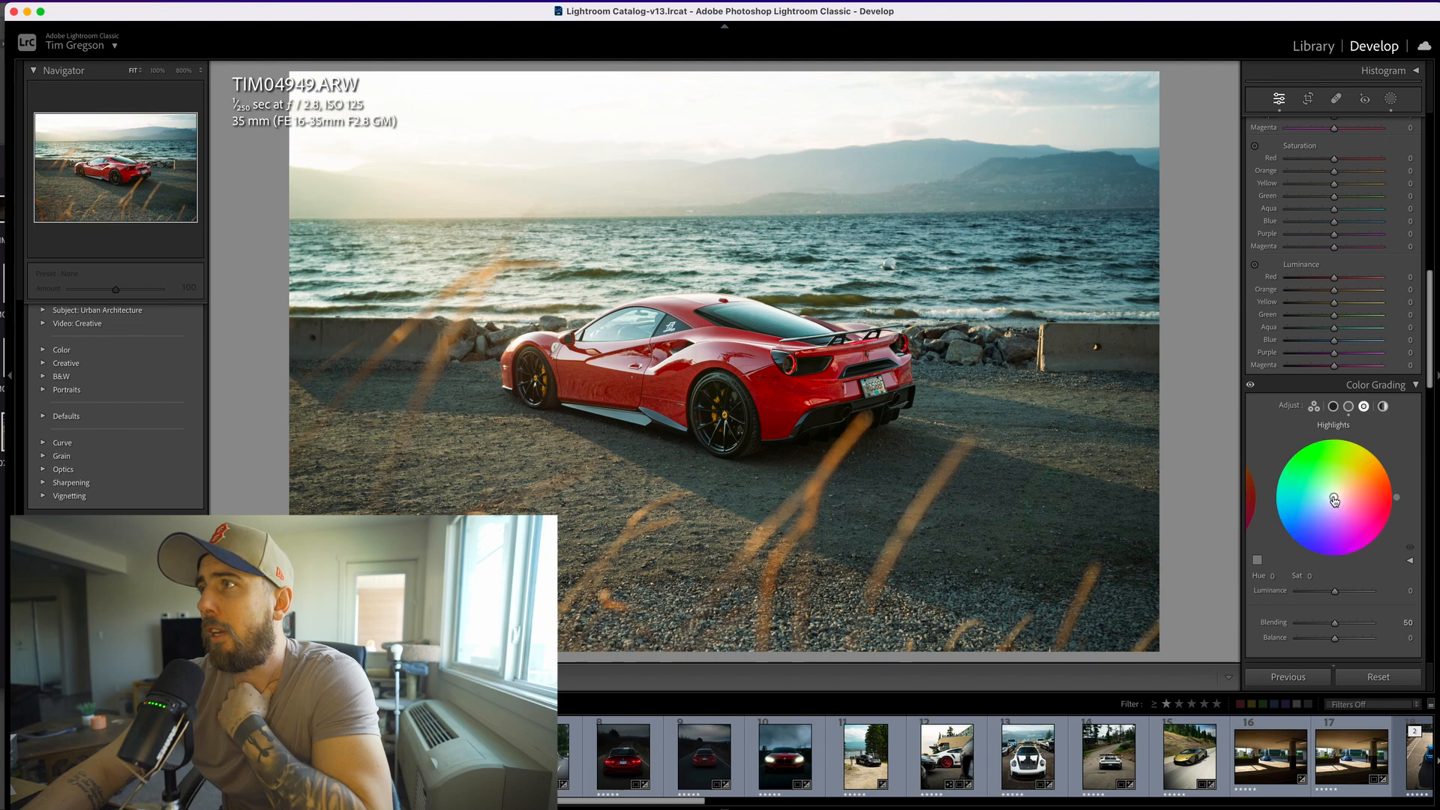
drag(1336, 501, 1341, 494)
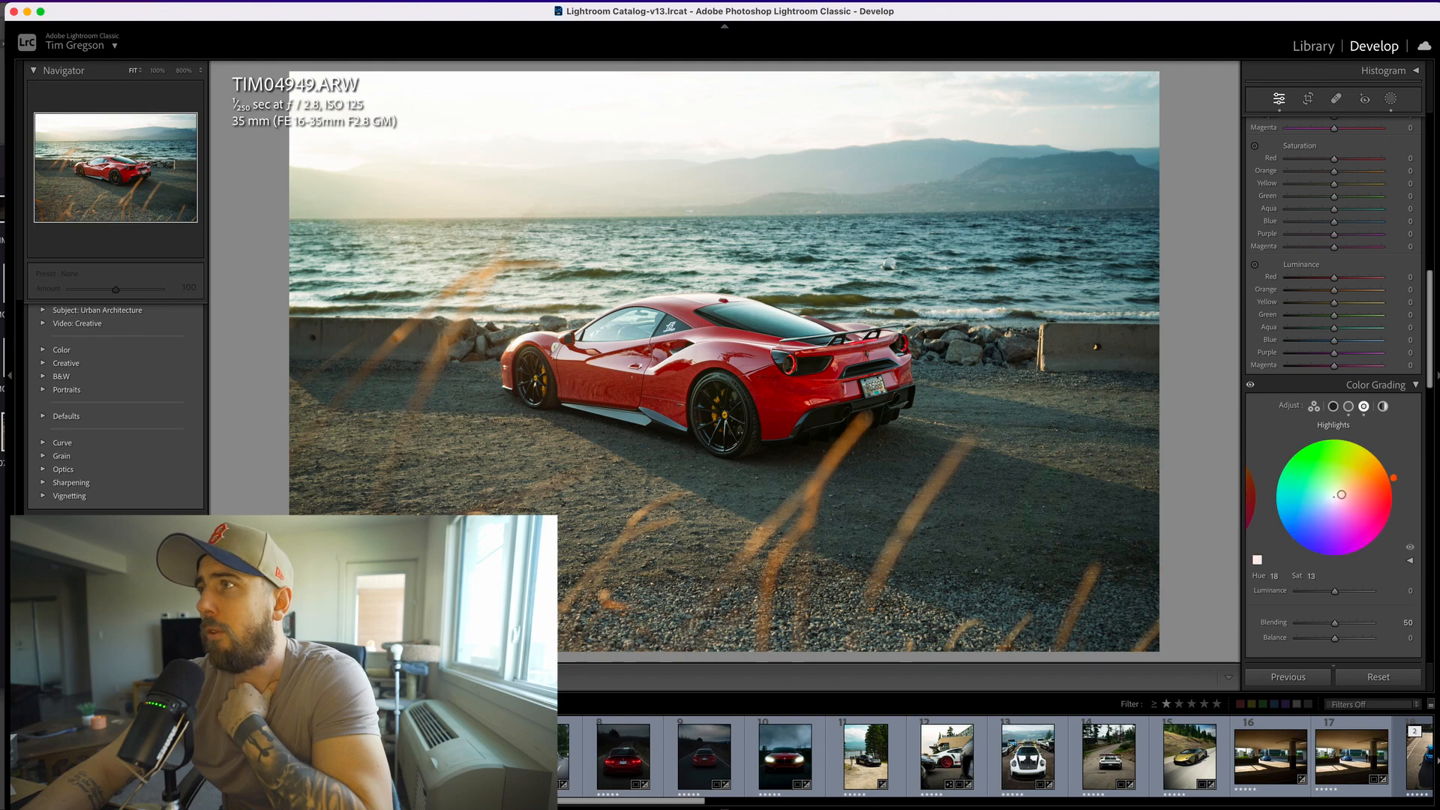
click(1387, 467)
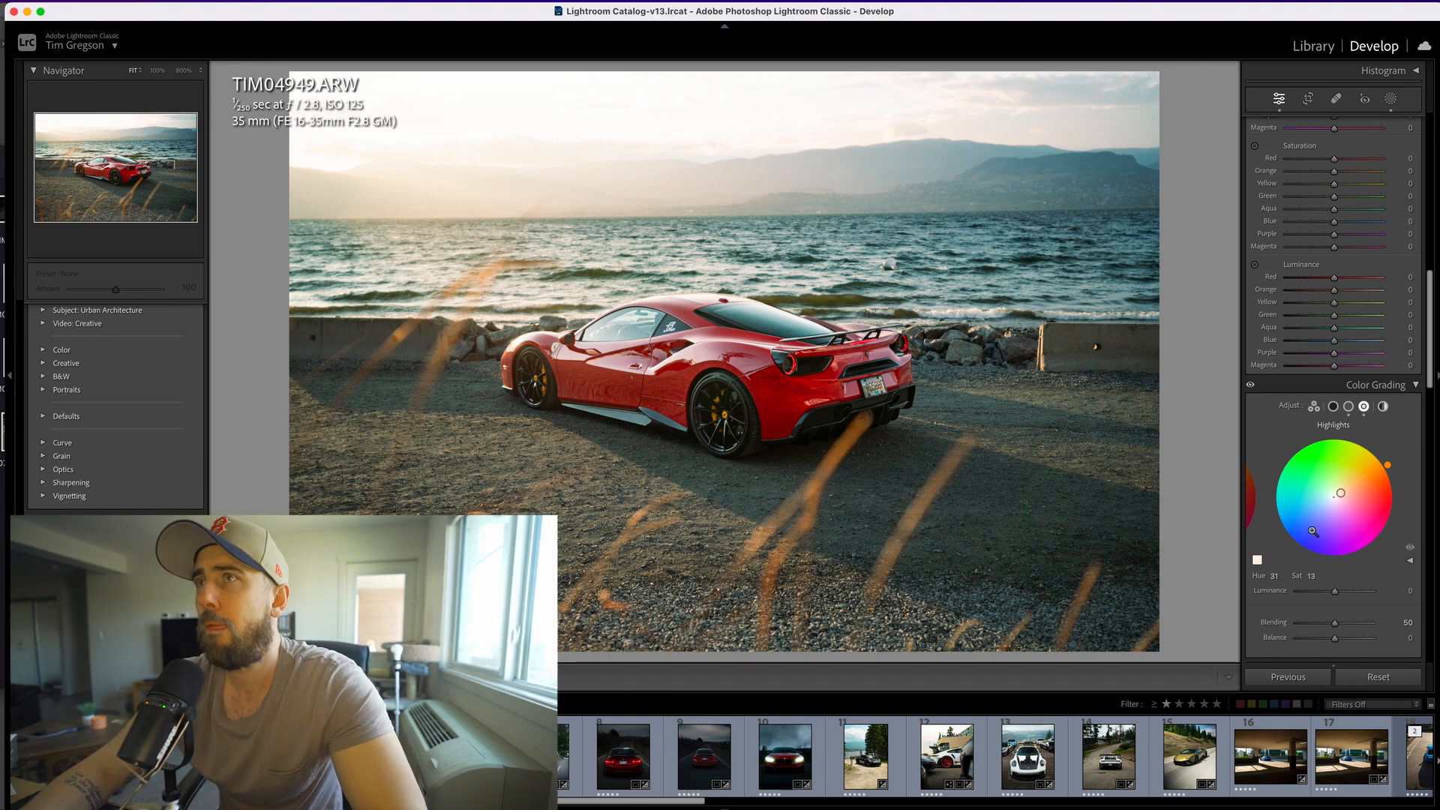
drag(1341, 498, 1340, 494)
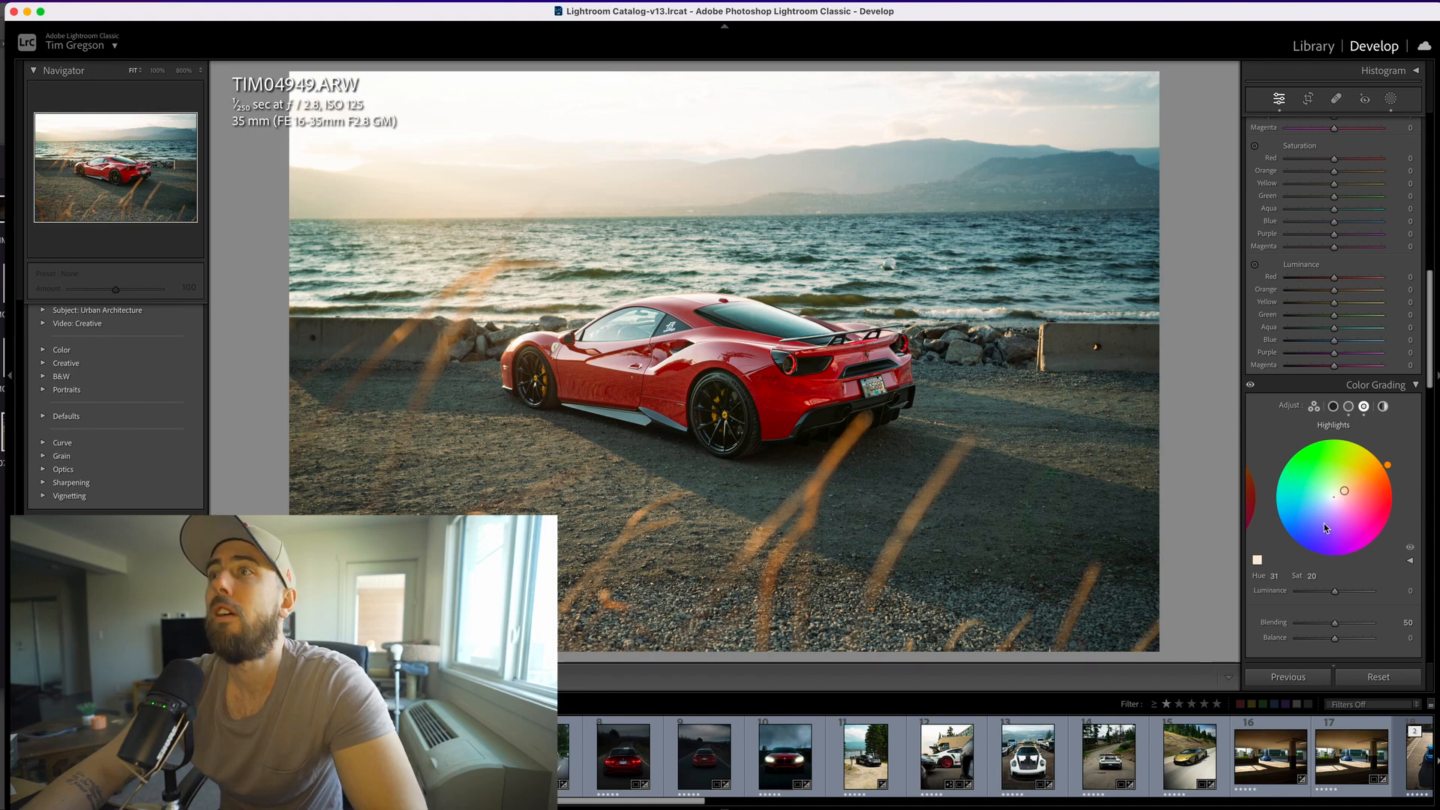
Warm the white balance temperature to 5,485, set highlights to -33, and compare the photo with its original version.
scroll(1311, 436, up, 1)
scroll(1310, 436, up, 20)
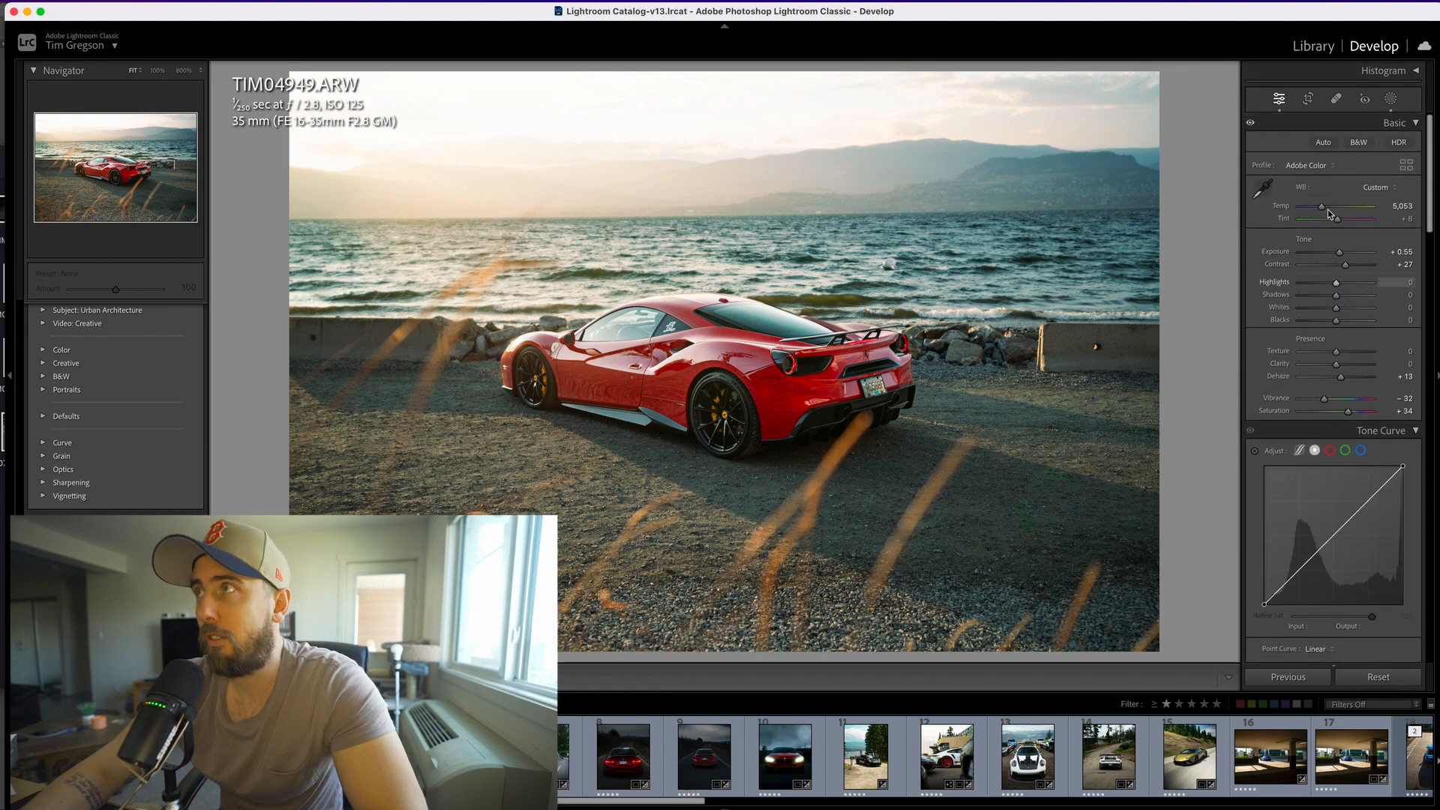
drag(1321, 209, 1324, 208)
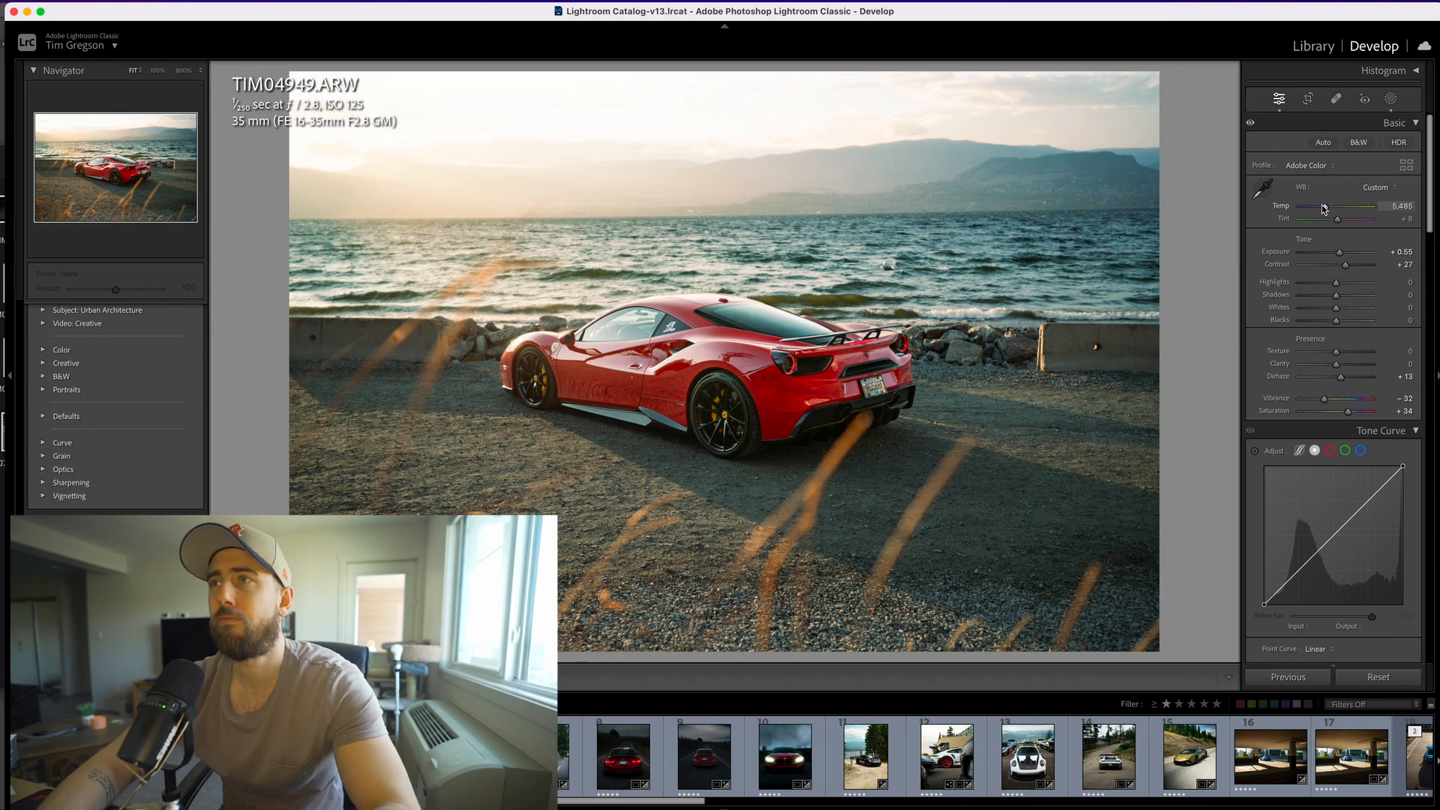
key(backslash)
key(backslash)
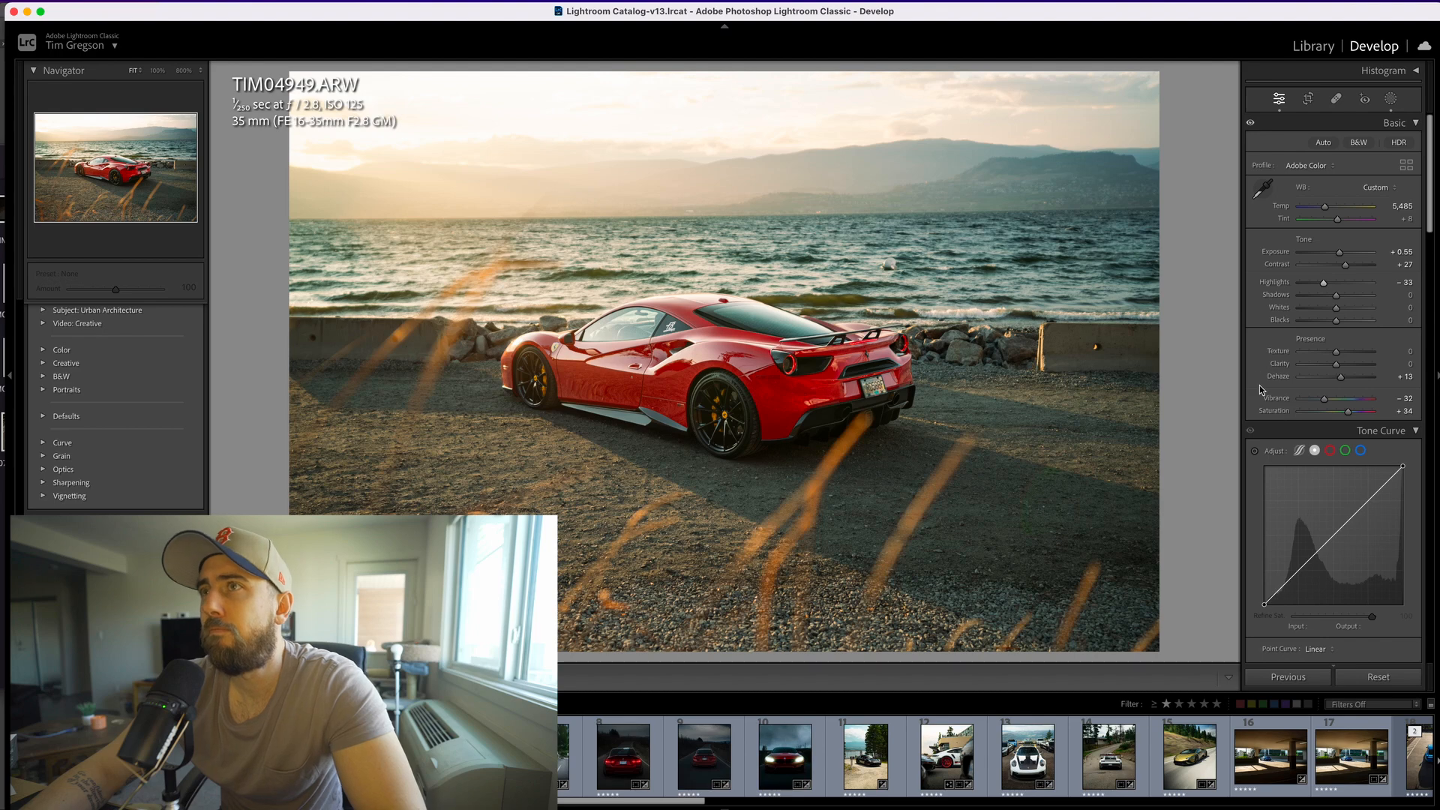
Set the photo's blacks to -13 in the basic tone adjustments.
scroll(1300, 408, down, 5)
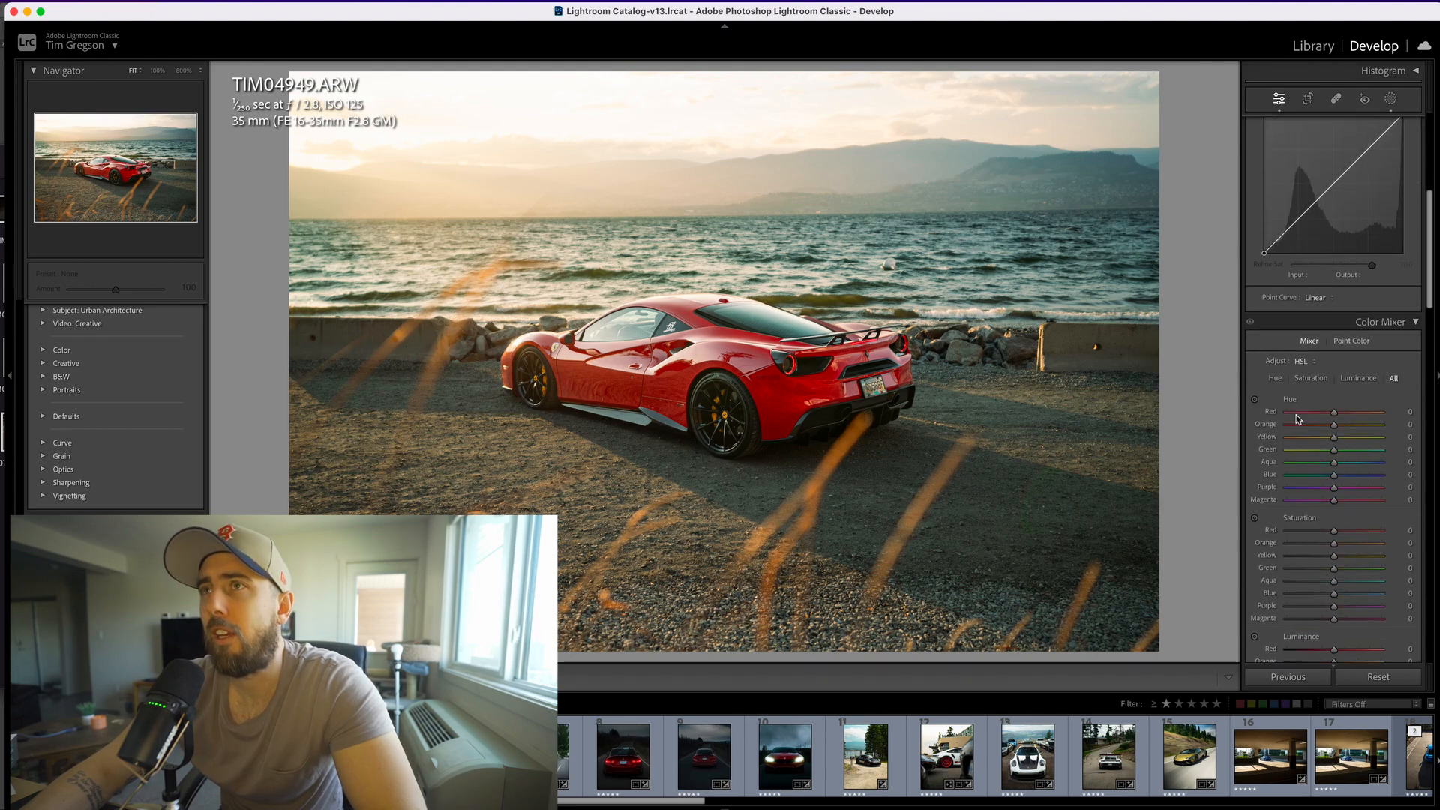
scroll(1297, 419, down, 5)
scroll(1299, 418, up, 10)
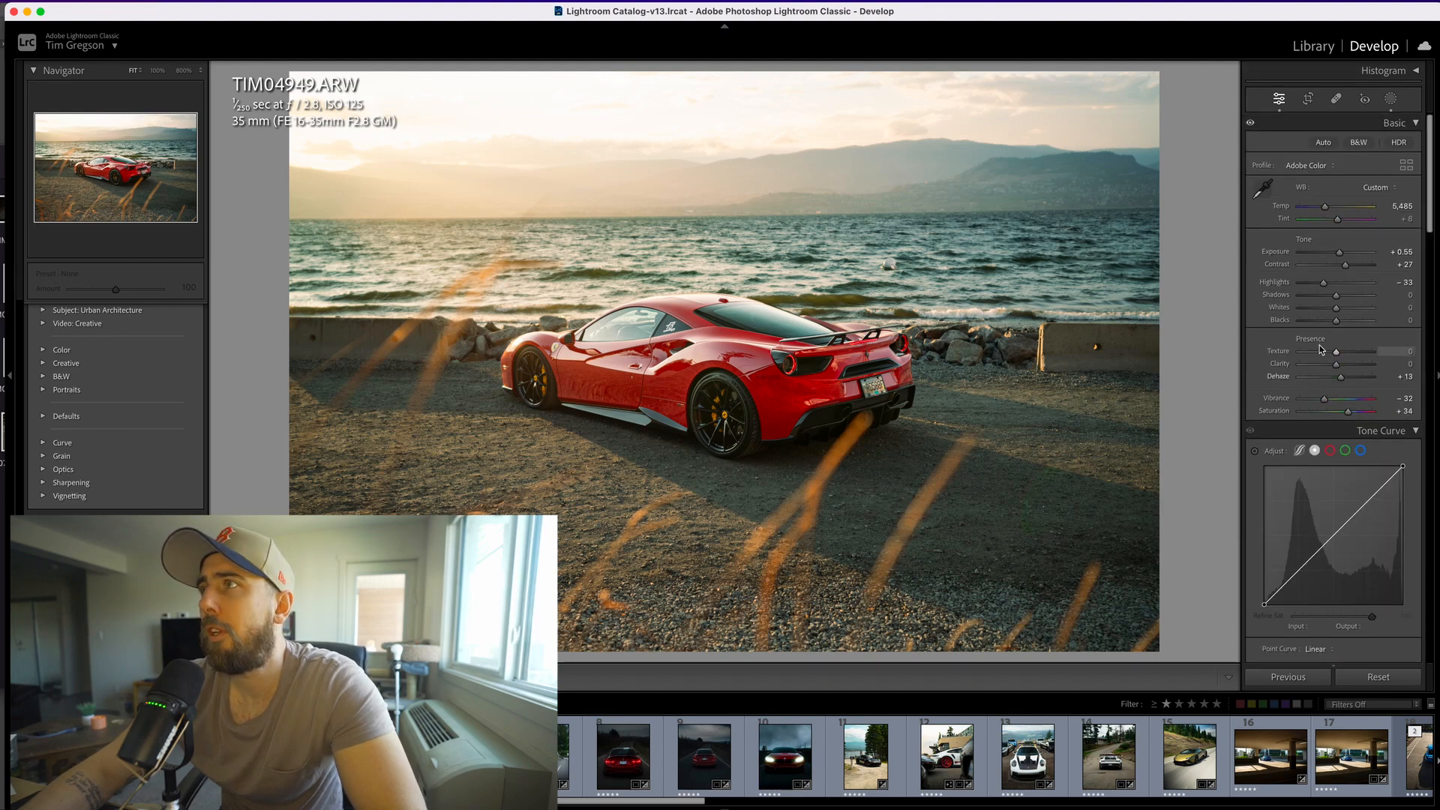
drag(1338, 324, 1333, 324)
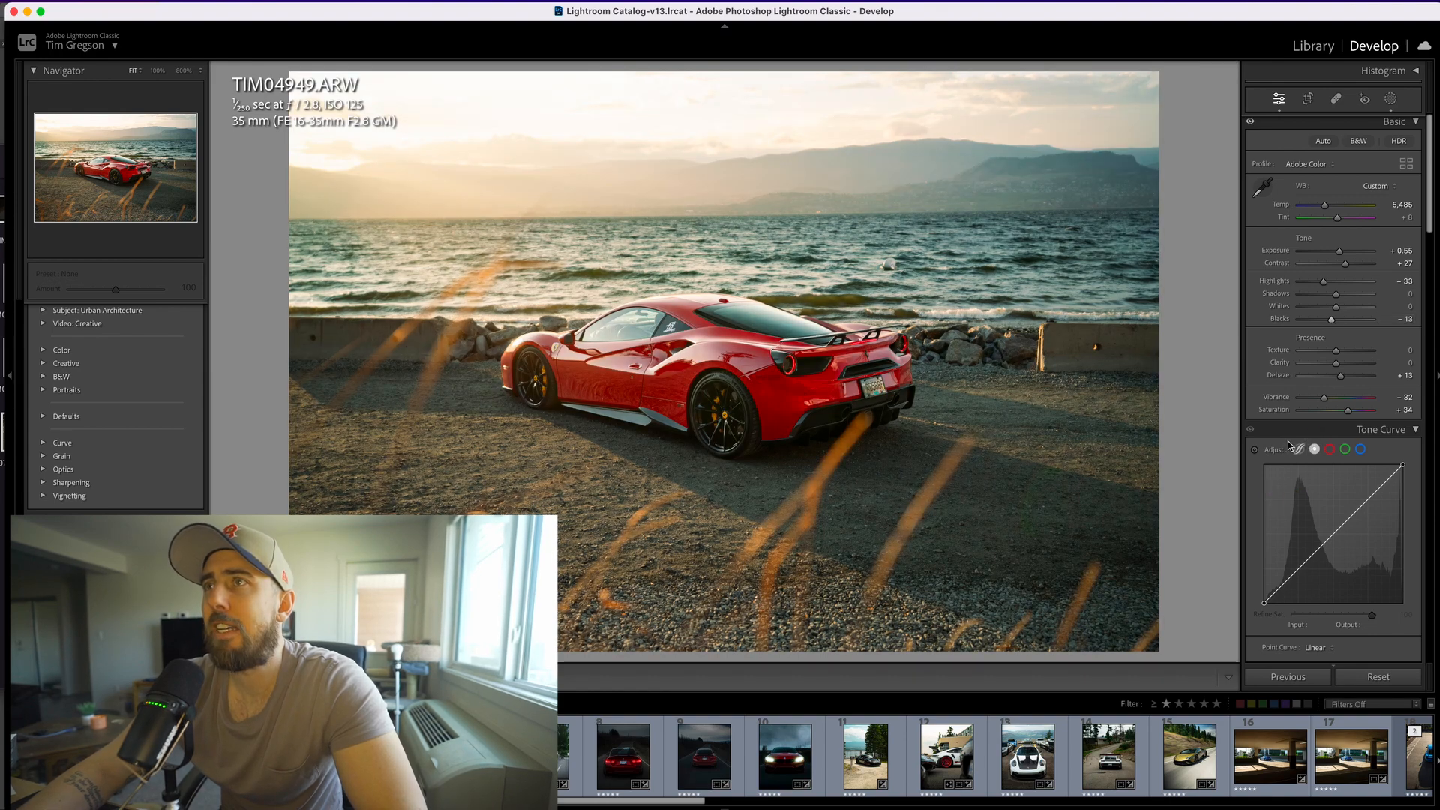
Tint the shadows orange in Color Grading with hue 33 and saturation 14, and set the photo's exposure to +0.30.
scroll(1289, 445, down, 15)
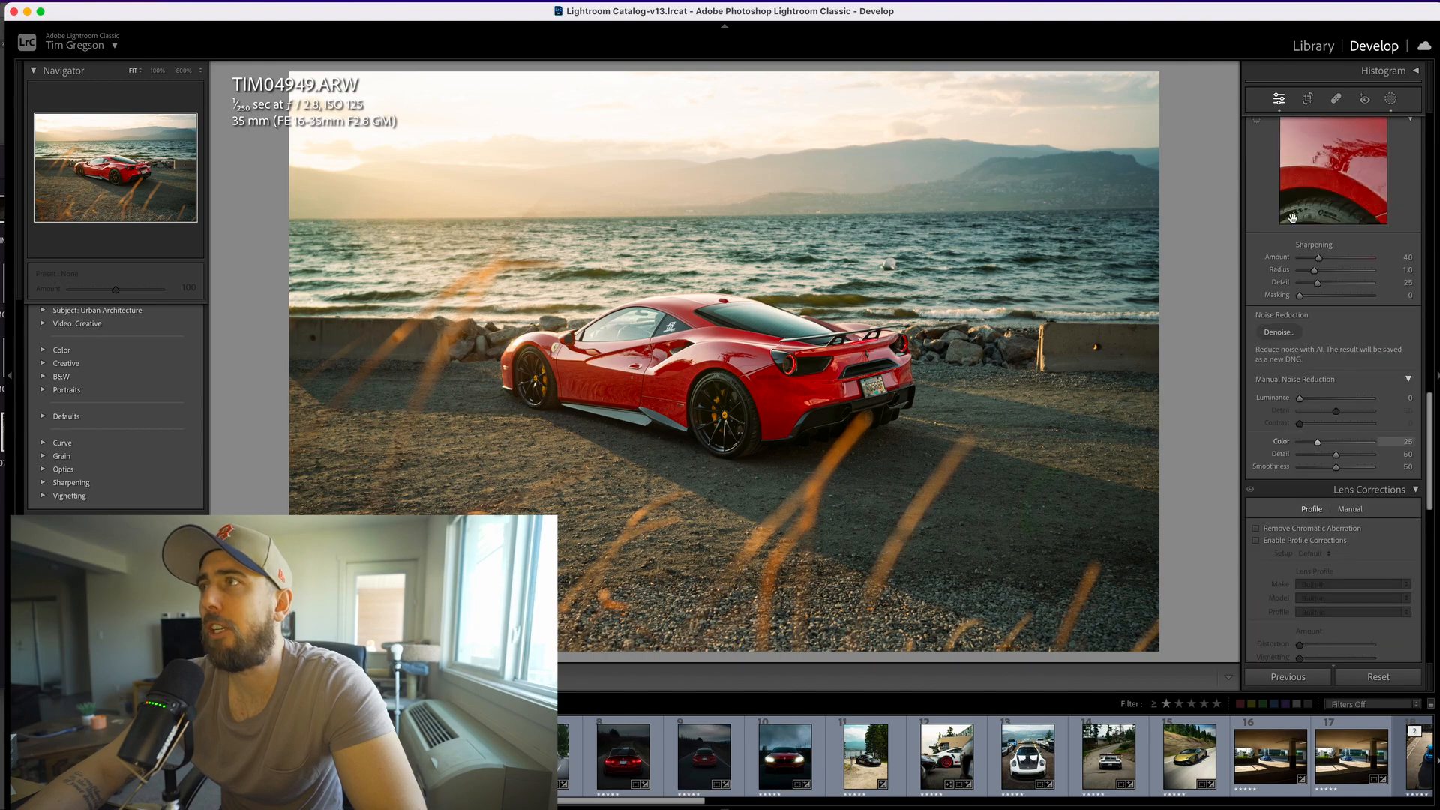
scroll(1305, 337, up, 8)
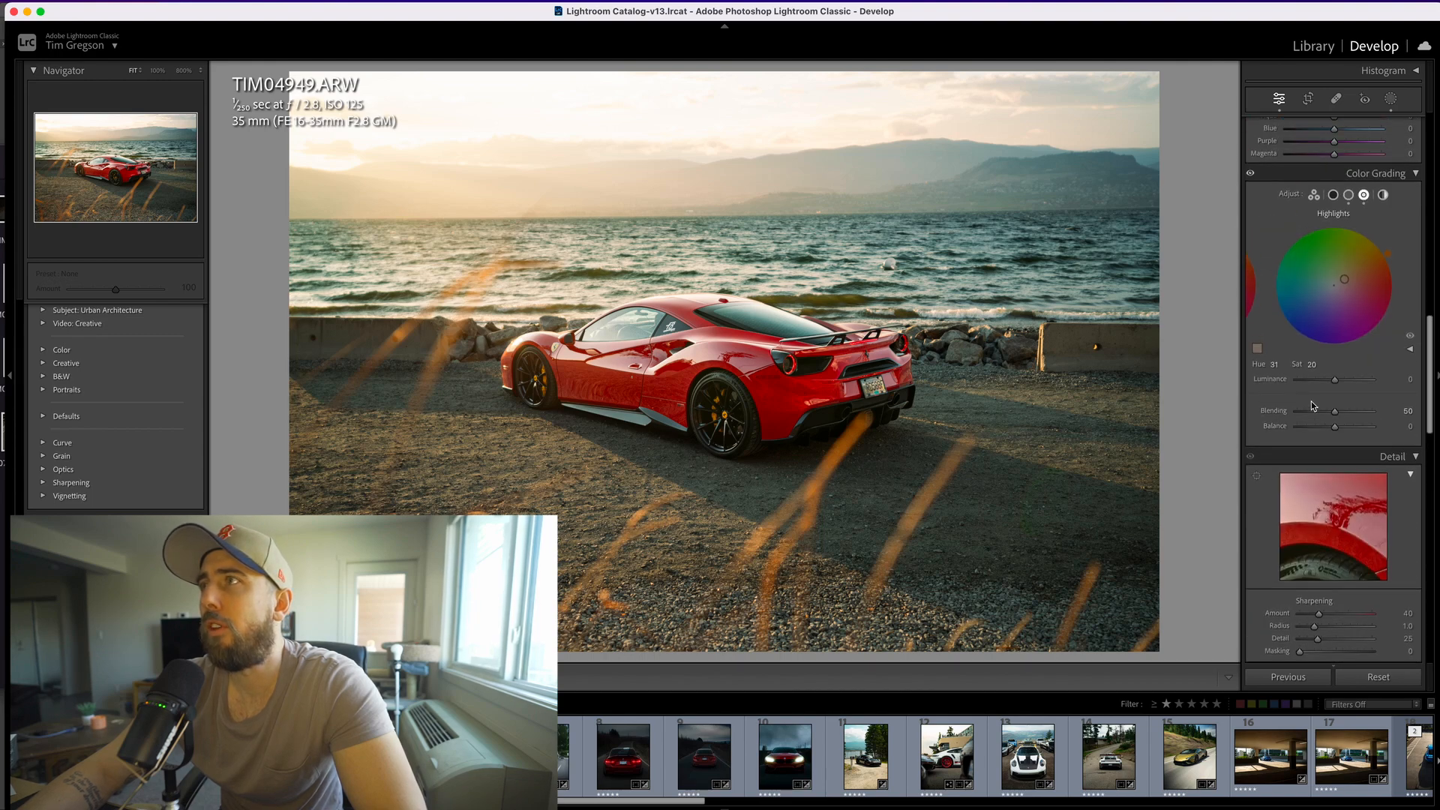
scroll(1311, 404, up, 3)
click(1334, 312)
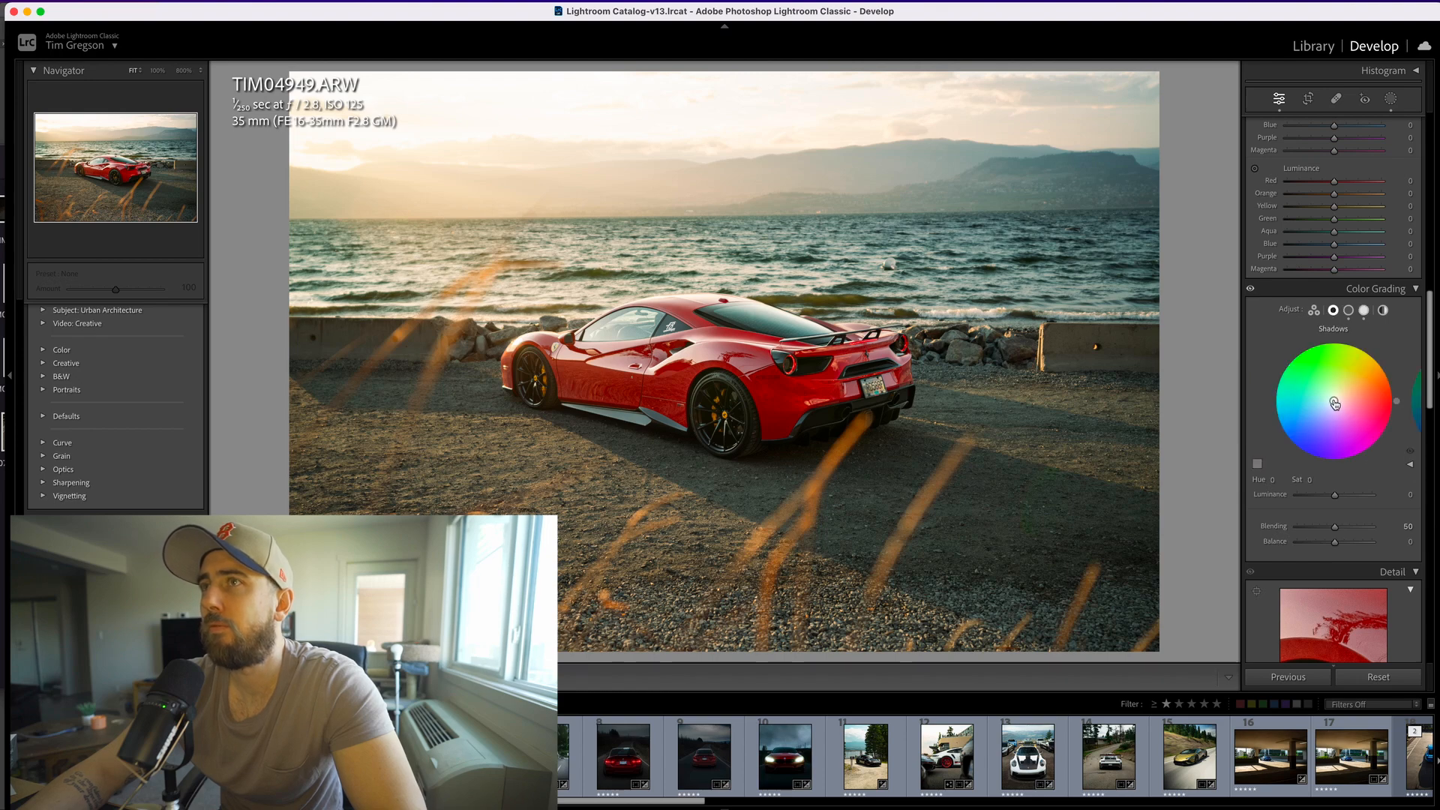
drag(1333, 400, 1327, 410)
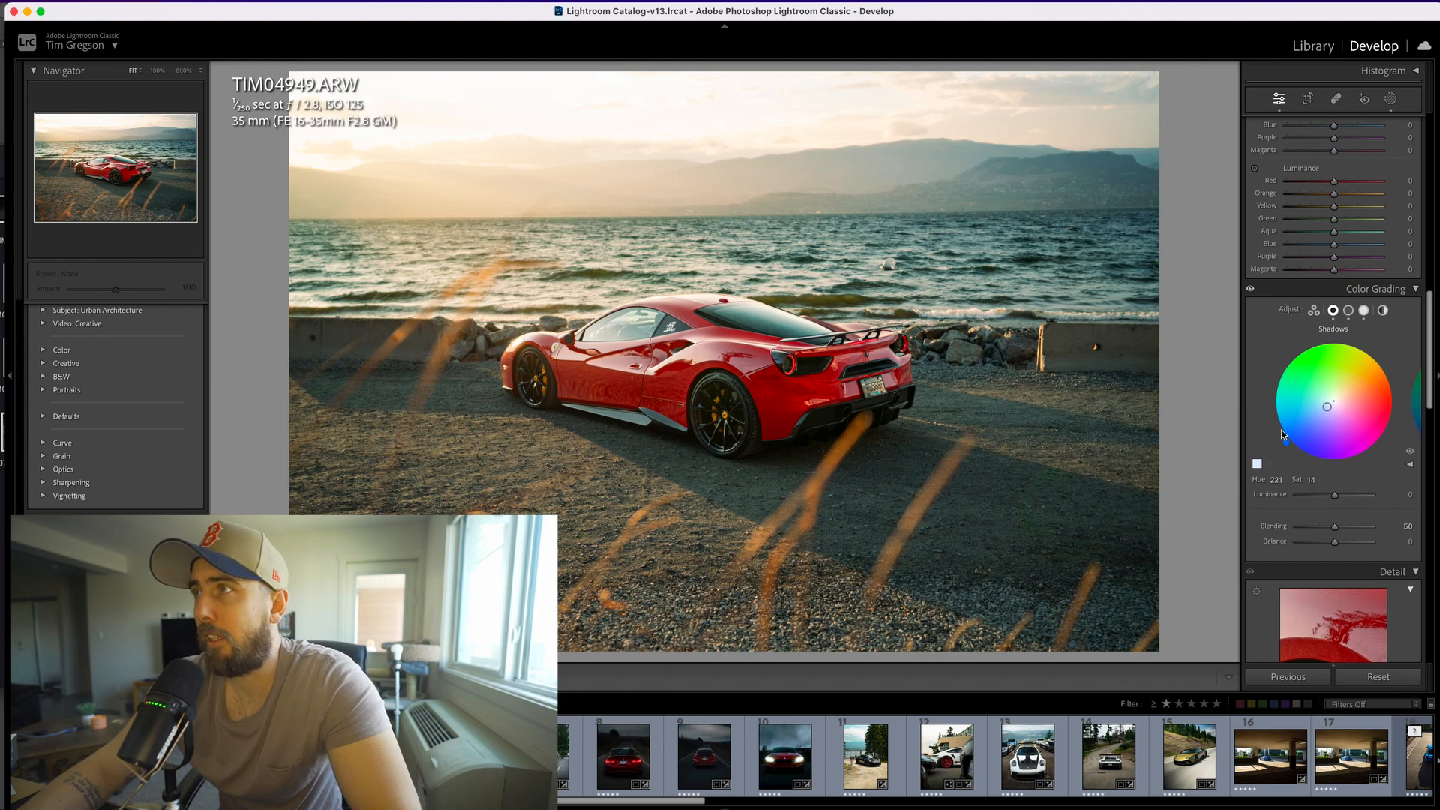
drag(1287, 447, 1368, 349)
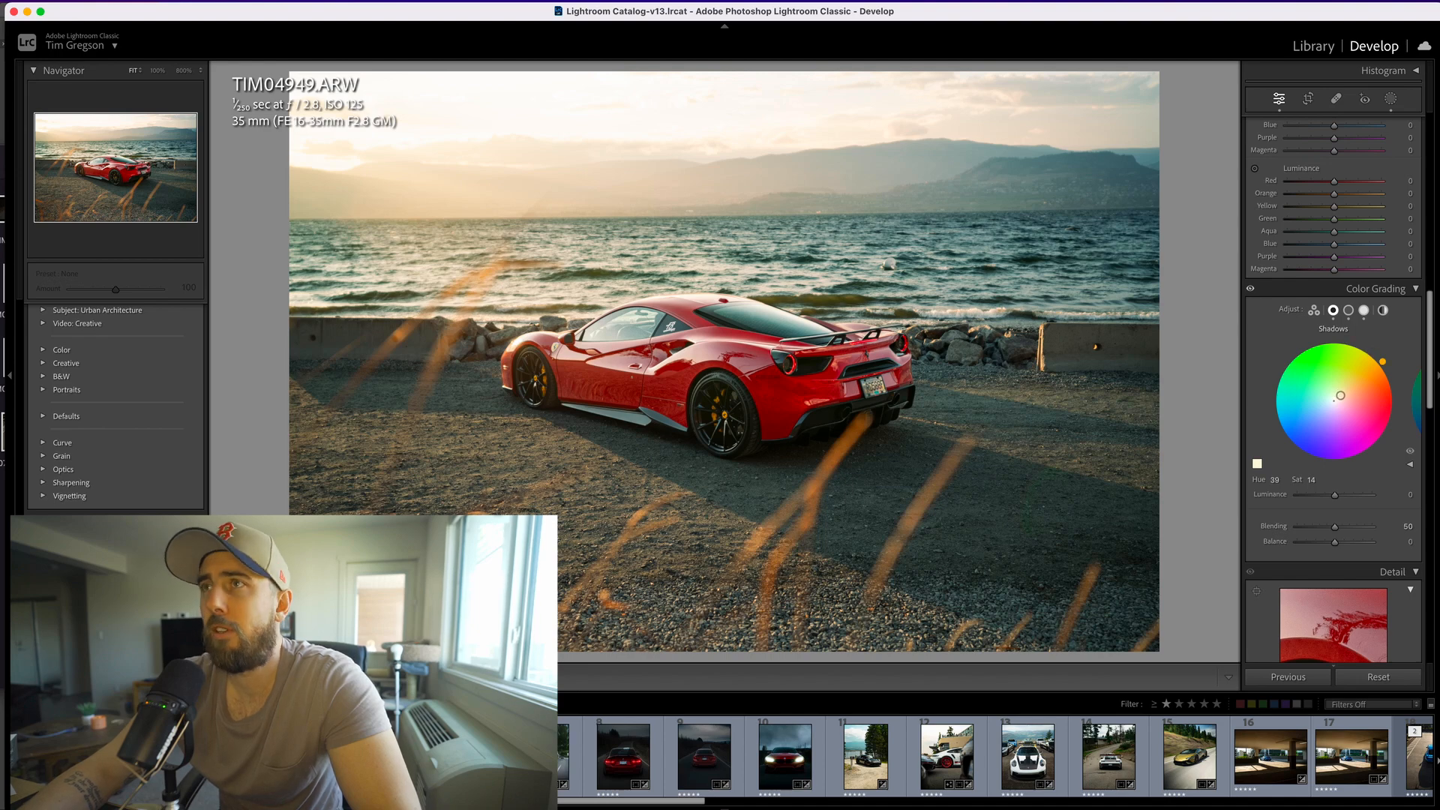
drag(1382, 363, 1385, 367)
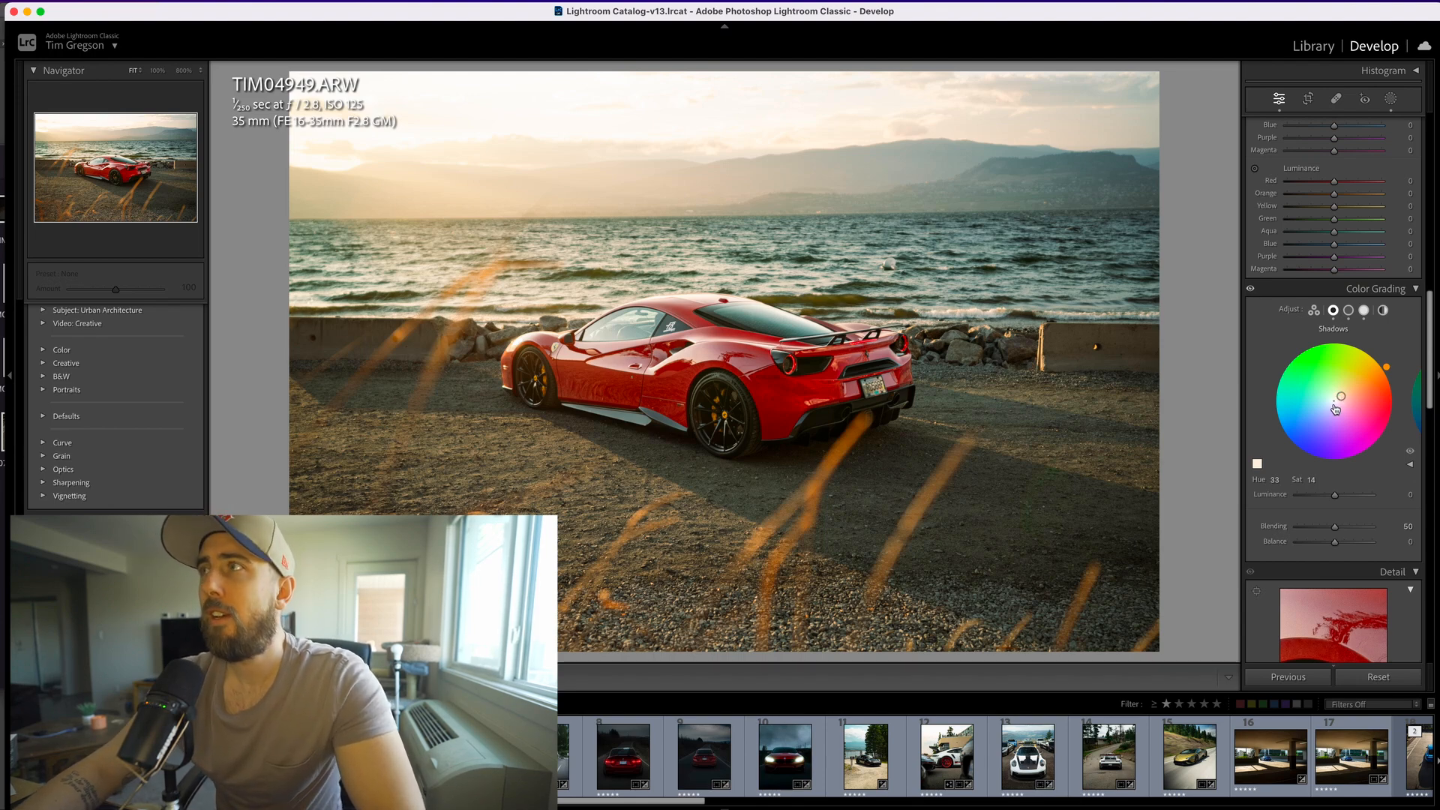
scroll(1335, 405, up, 10)
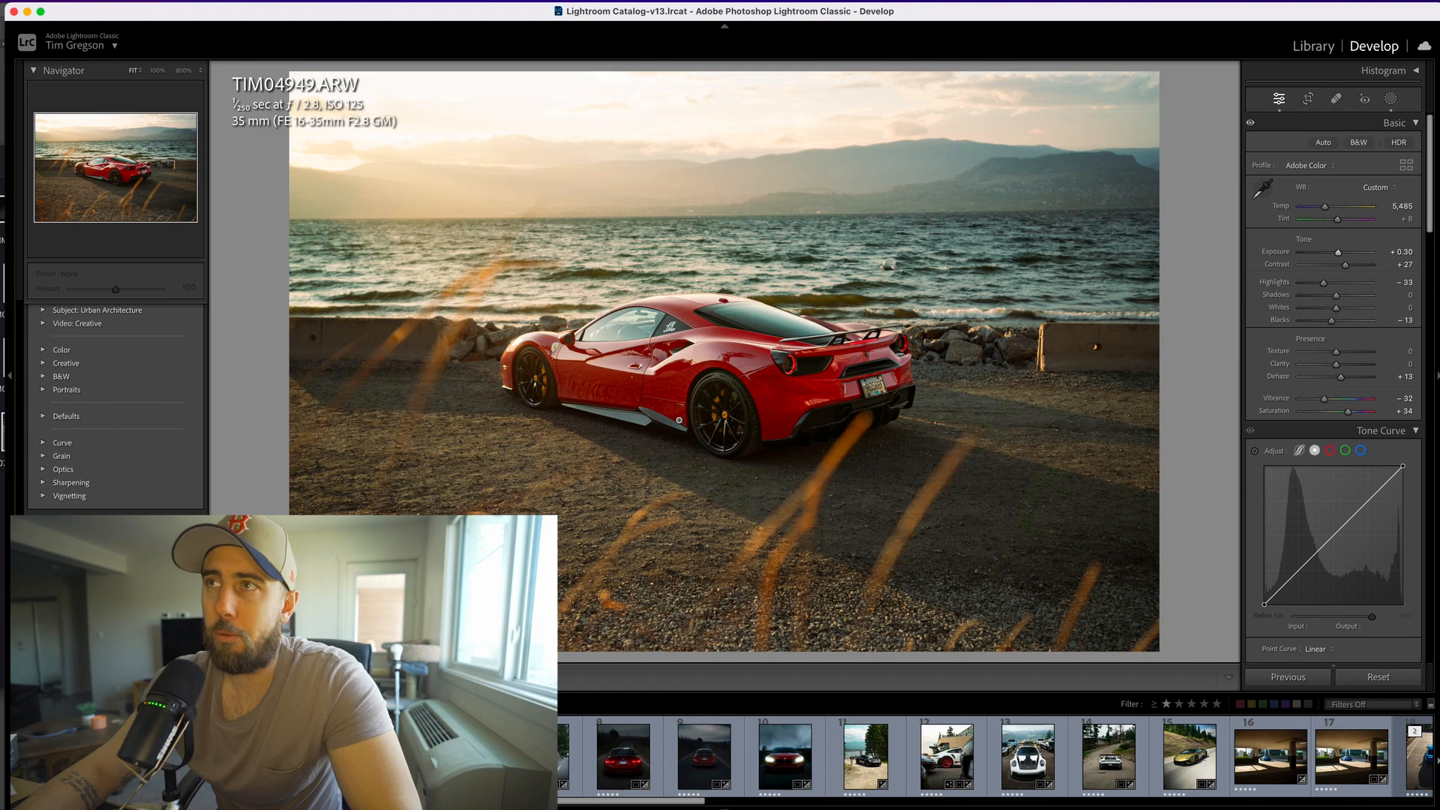
Set luminance noise reduction to 20 and sharpening amount to 52 while checking the rear wheel up close.
click(729, 414)
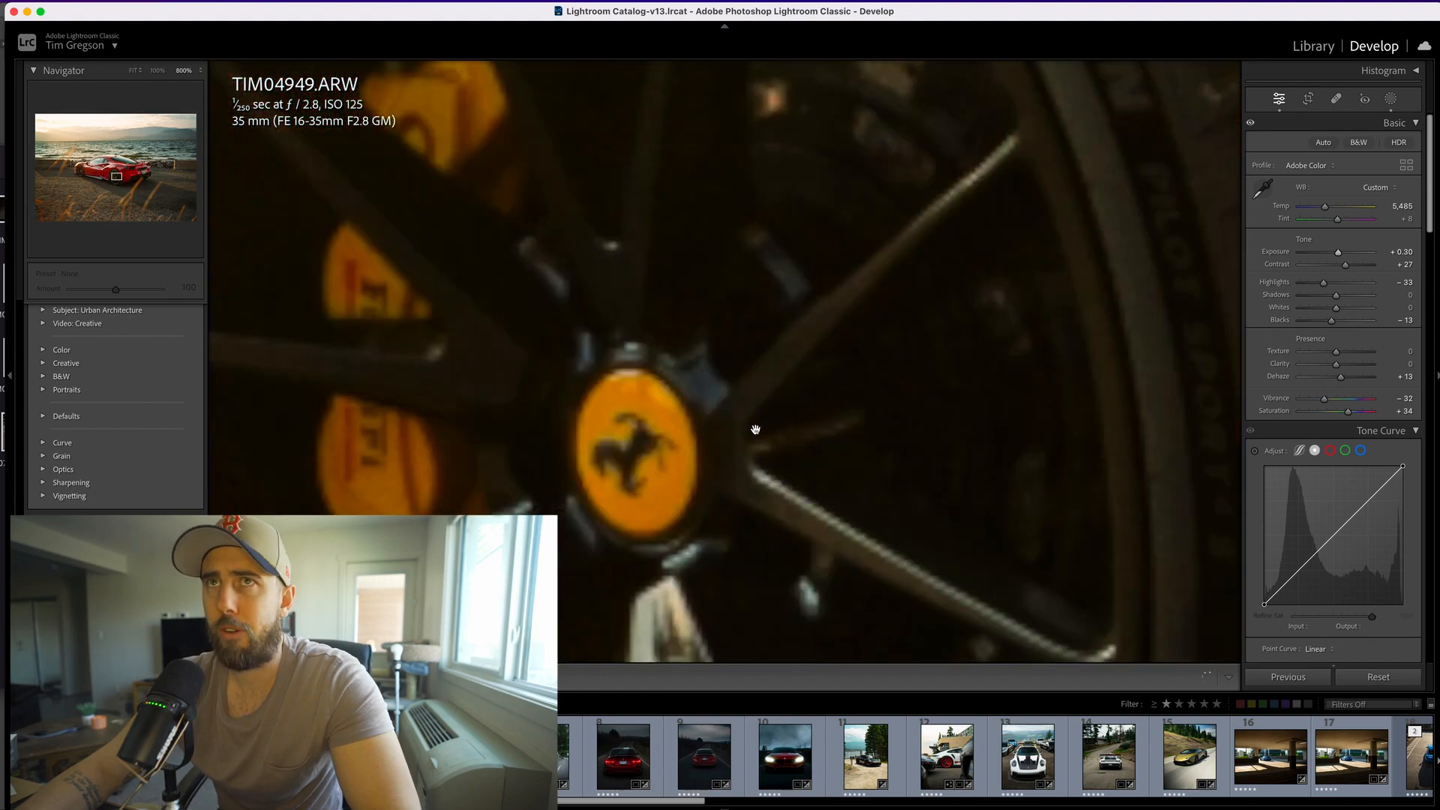
scroll(756, 429, down, 2)
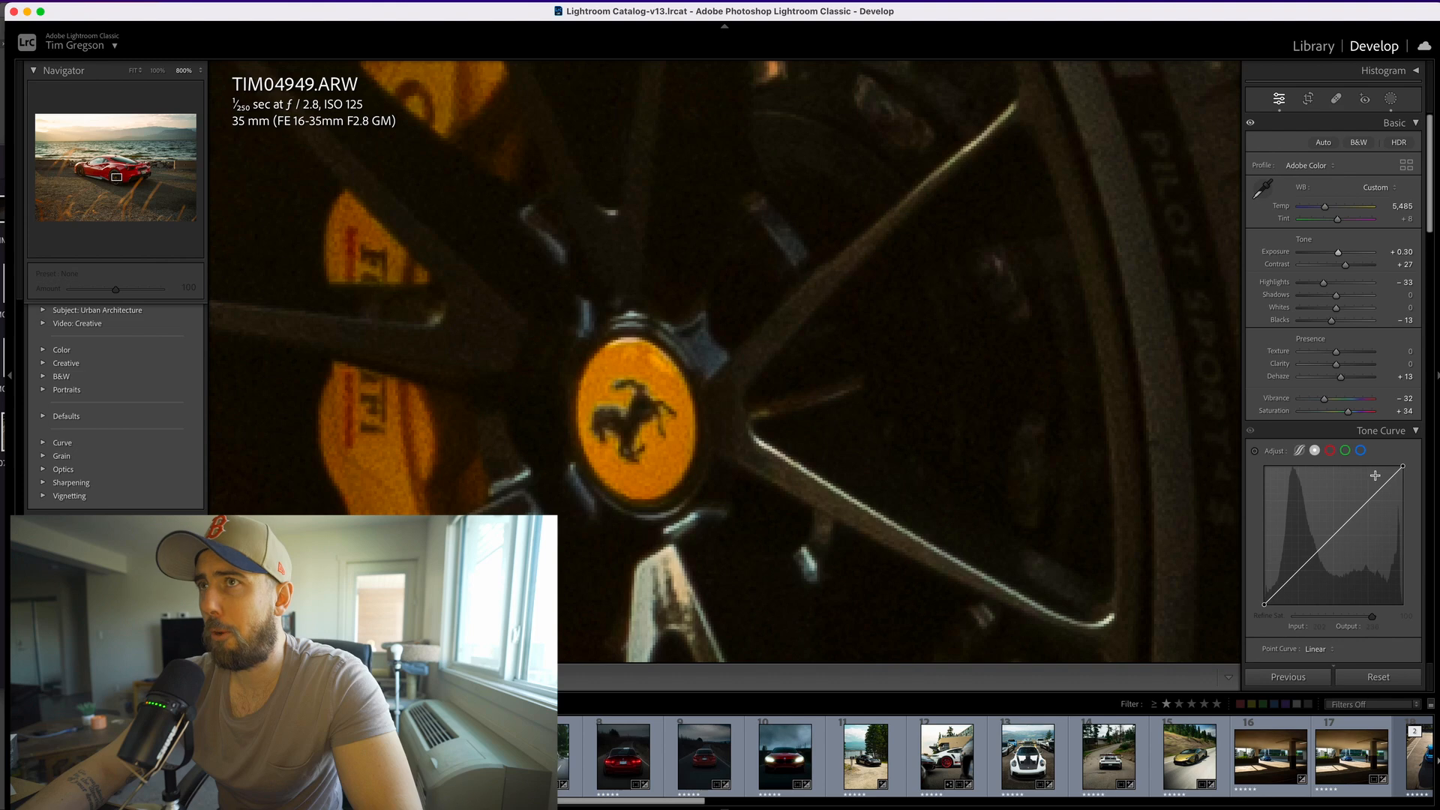
scroll(1166, 396, down, 1)
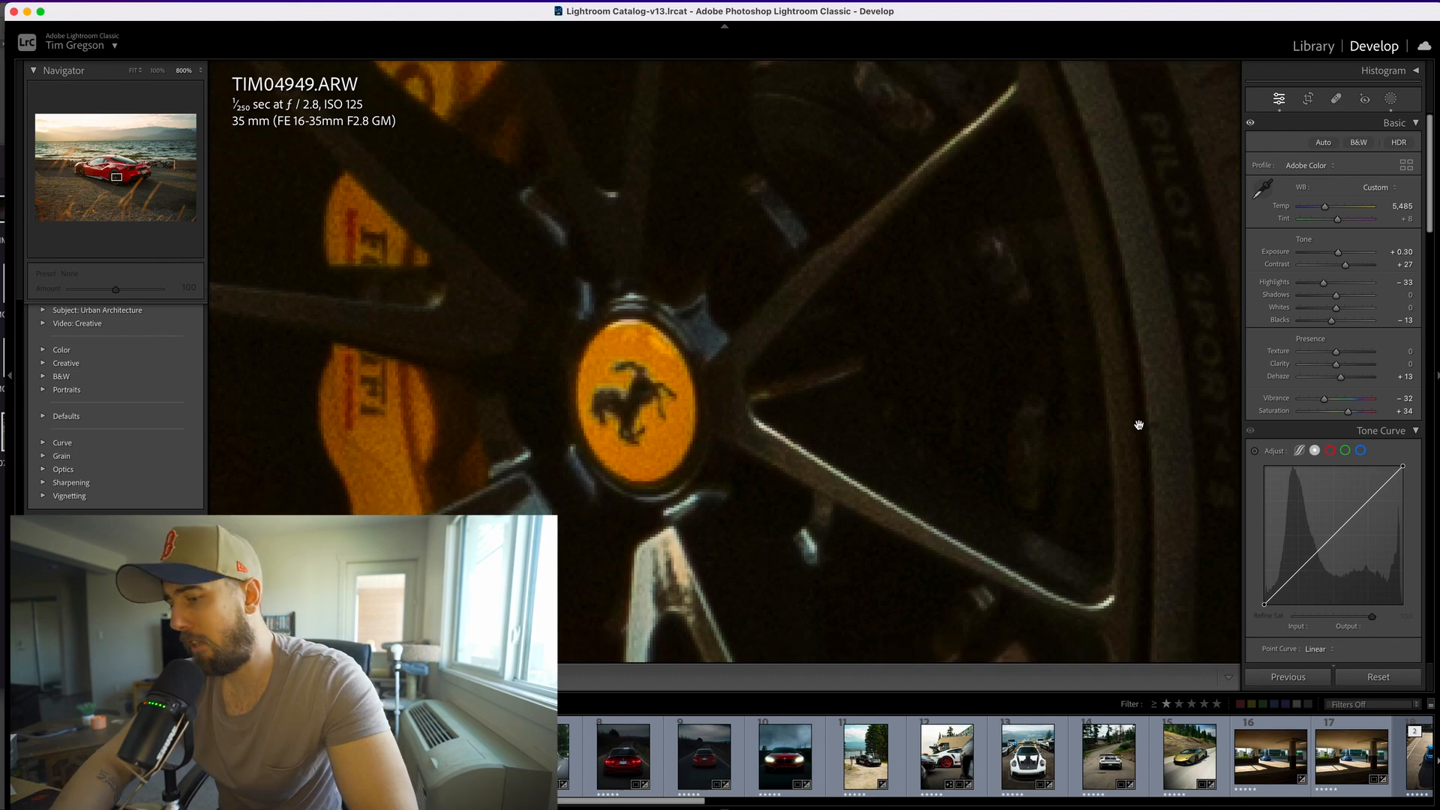
key(super+minus)
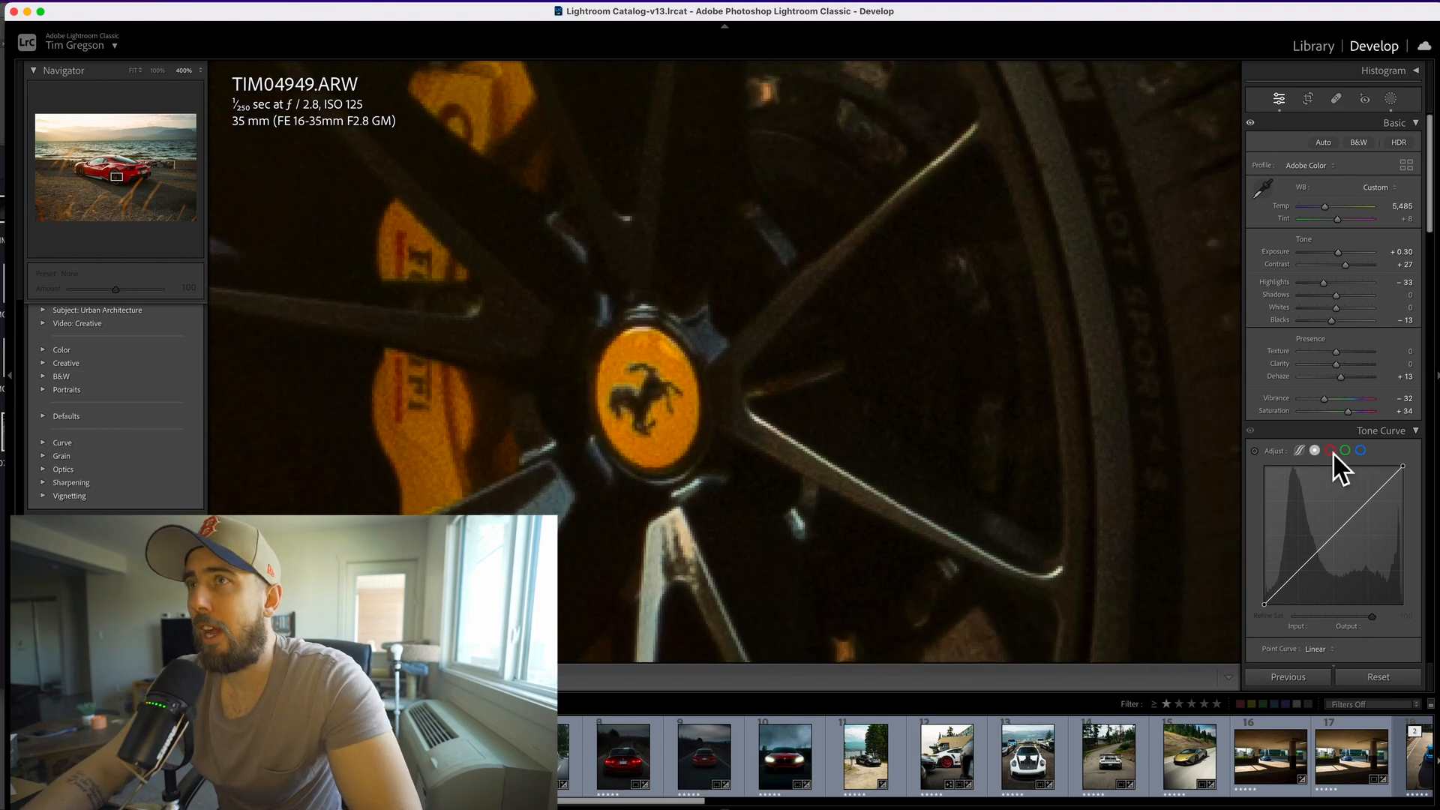
scroll(1334, 453, down, 8)
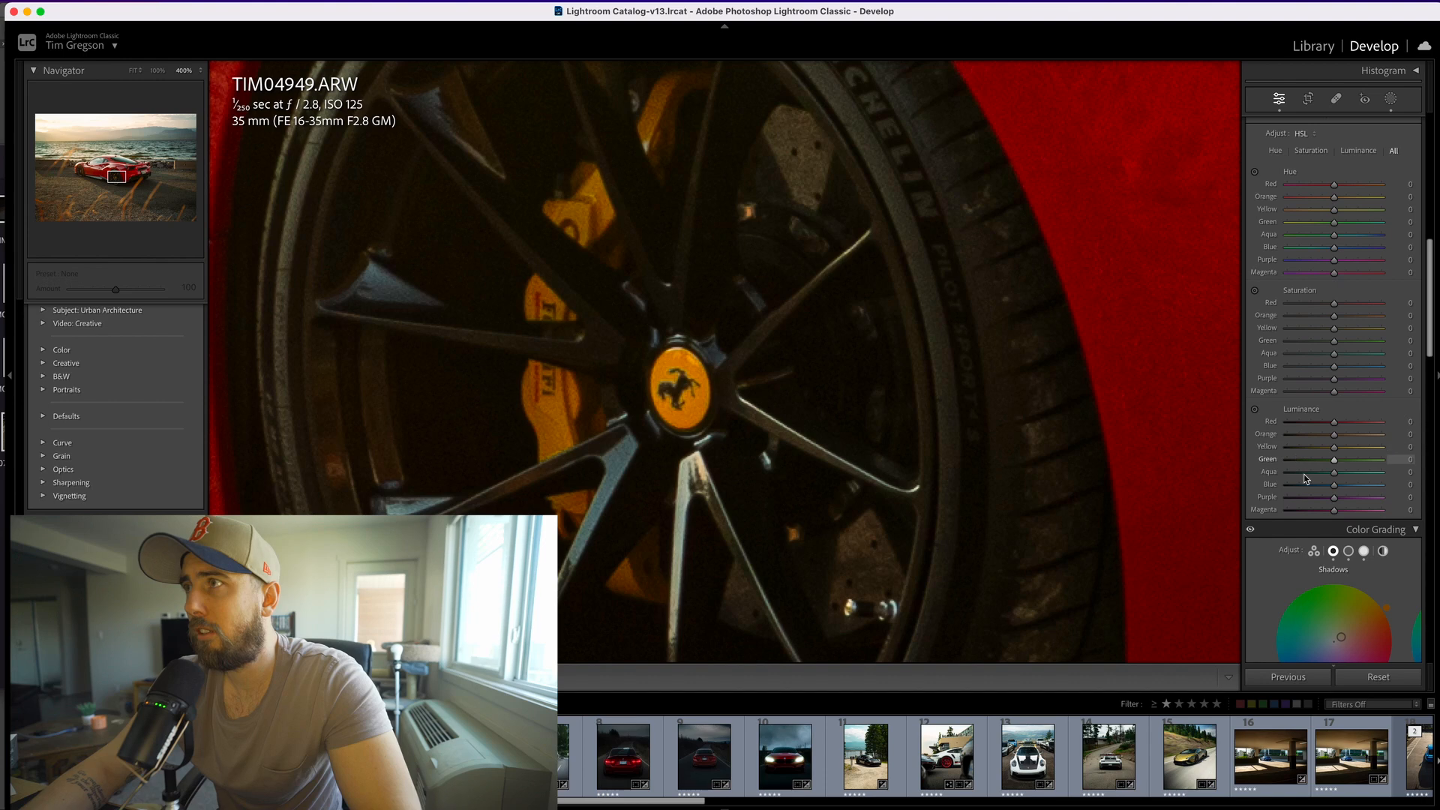
scroll(1309, 481, down, 4)
scroll(1324, 503, down, 1)
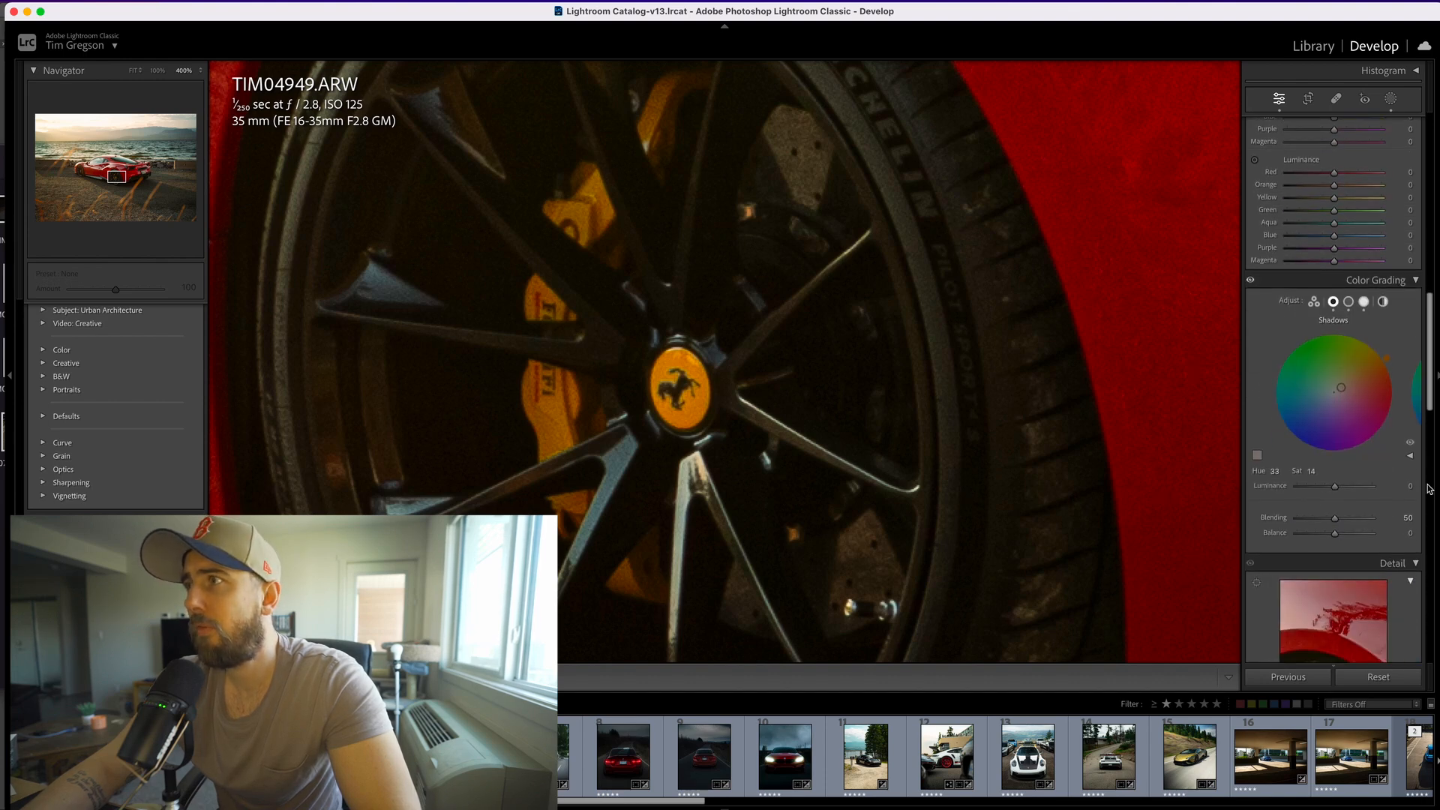
scroll(1323, 492, down, 4)
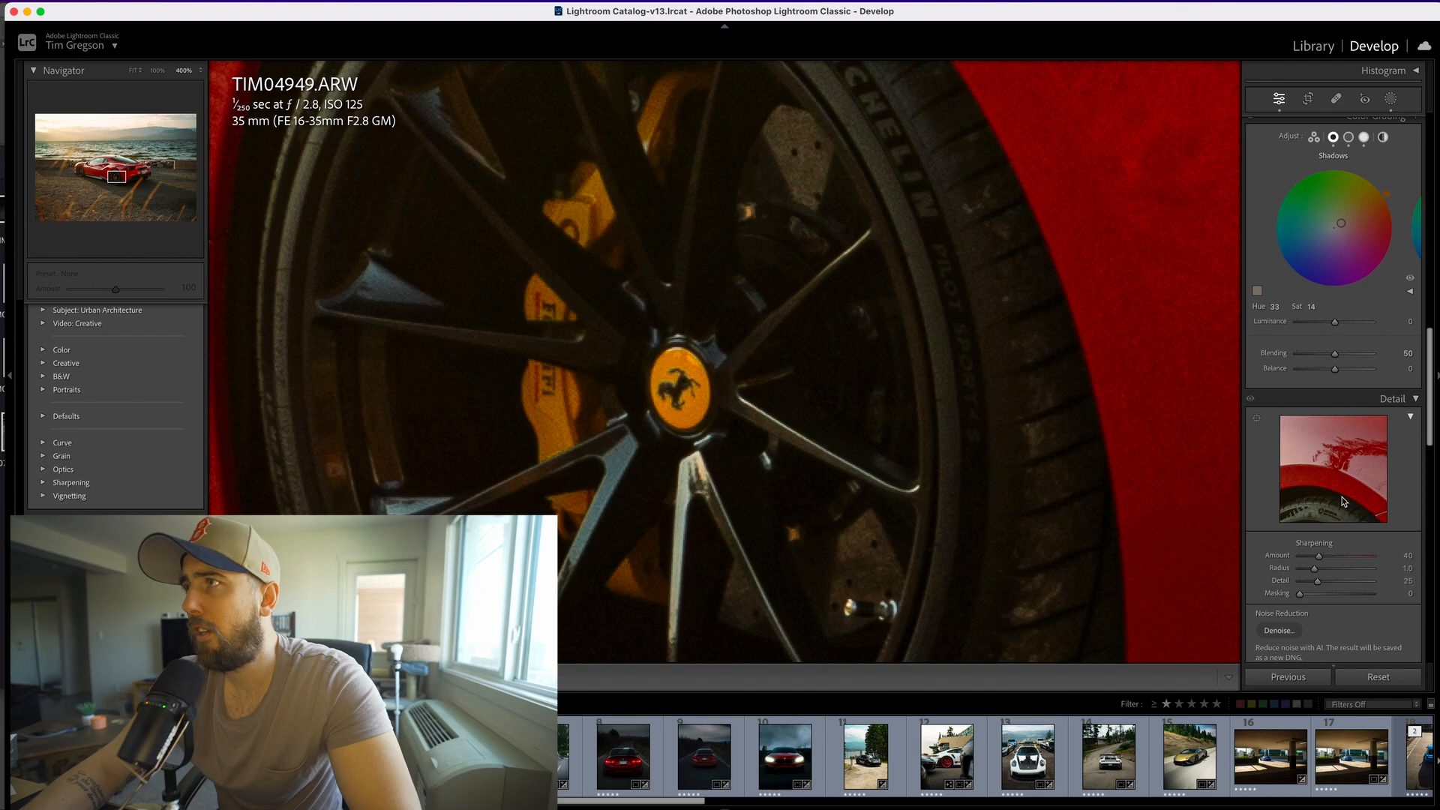
scroll(1299, 596, down, 3)
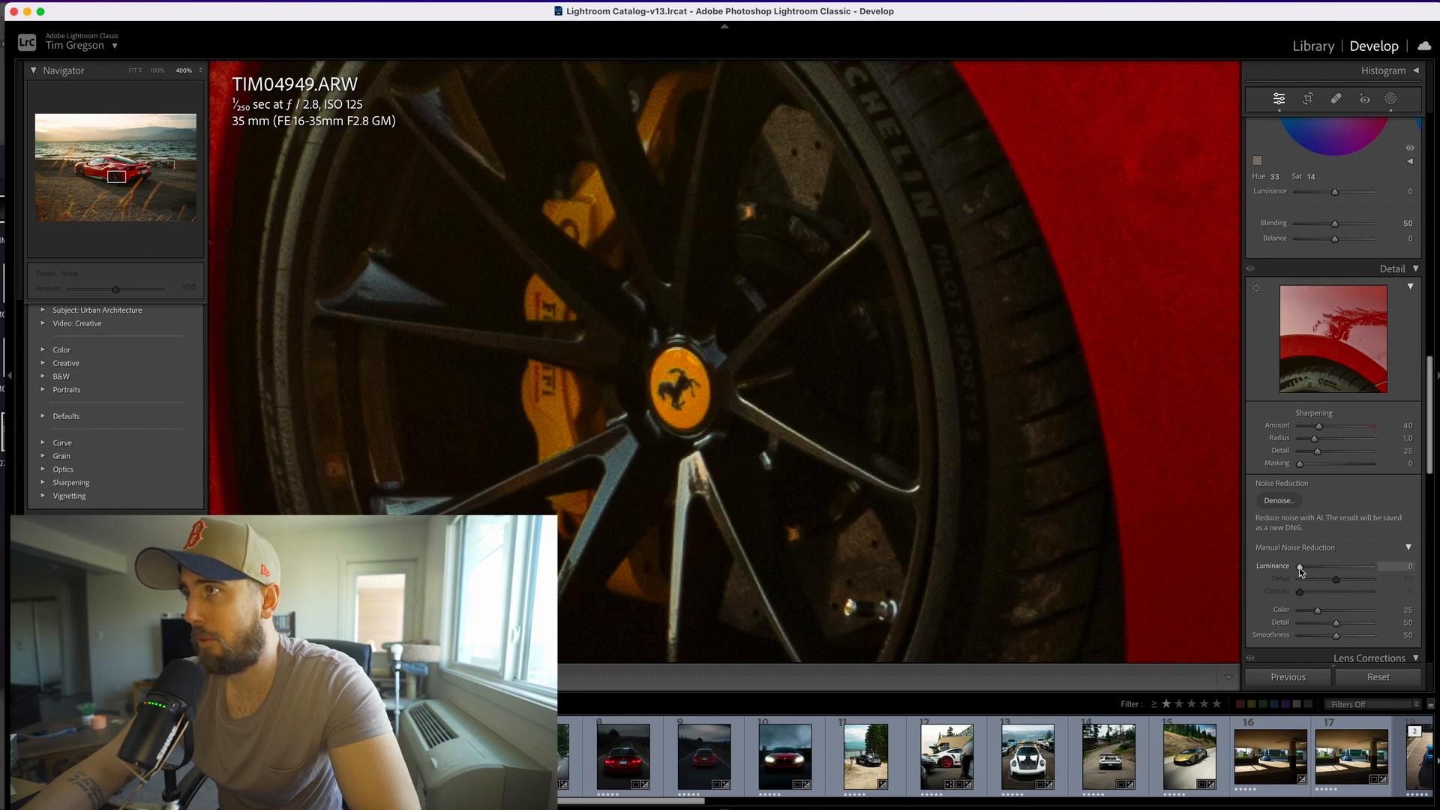
drag(1300, 567, 1305, 567)
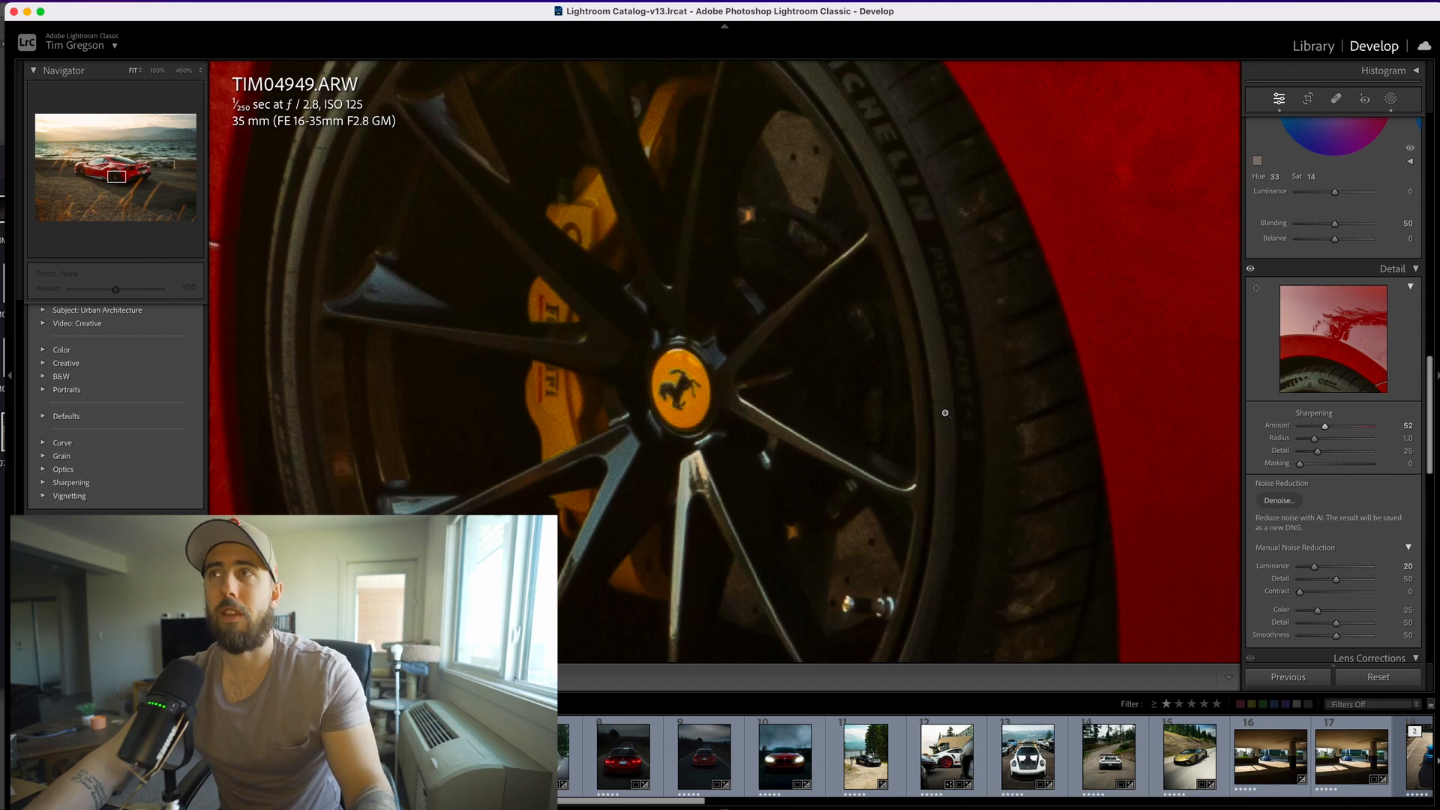
Compare the whole edited photo with its original version.
click(944, 412)
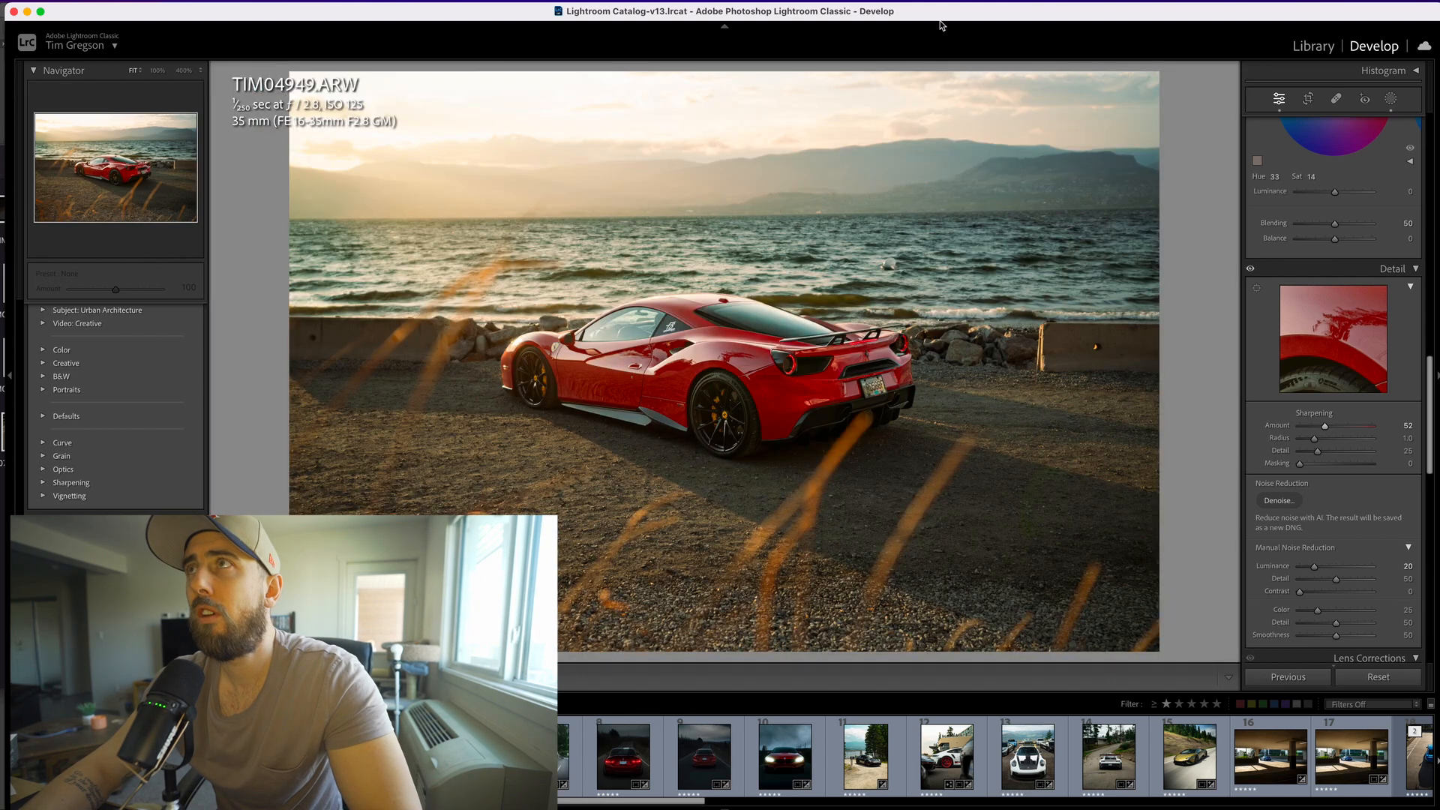
key(backslash)
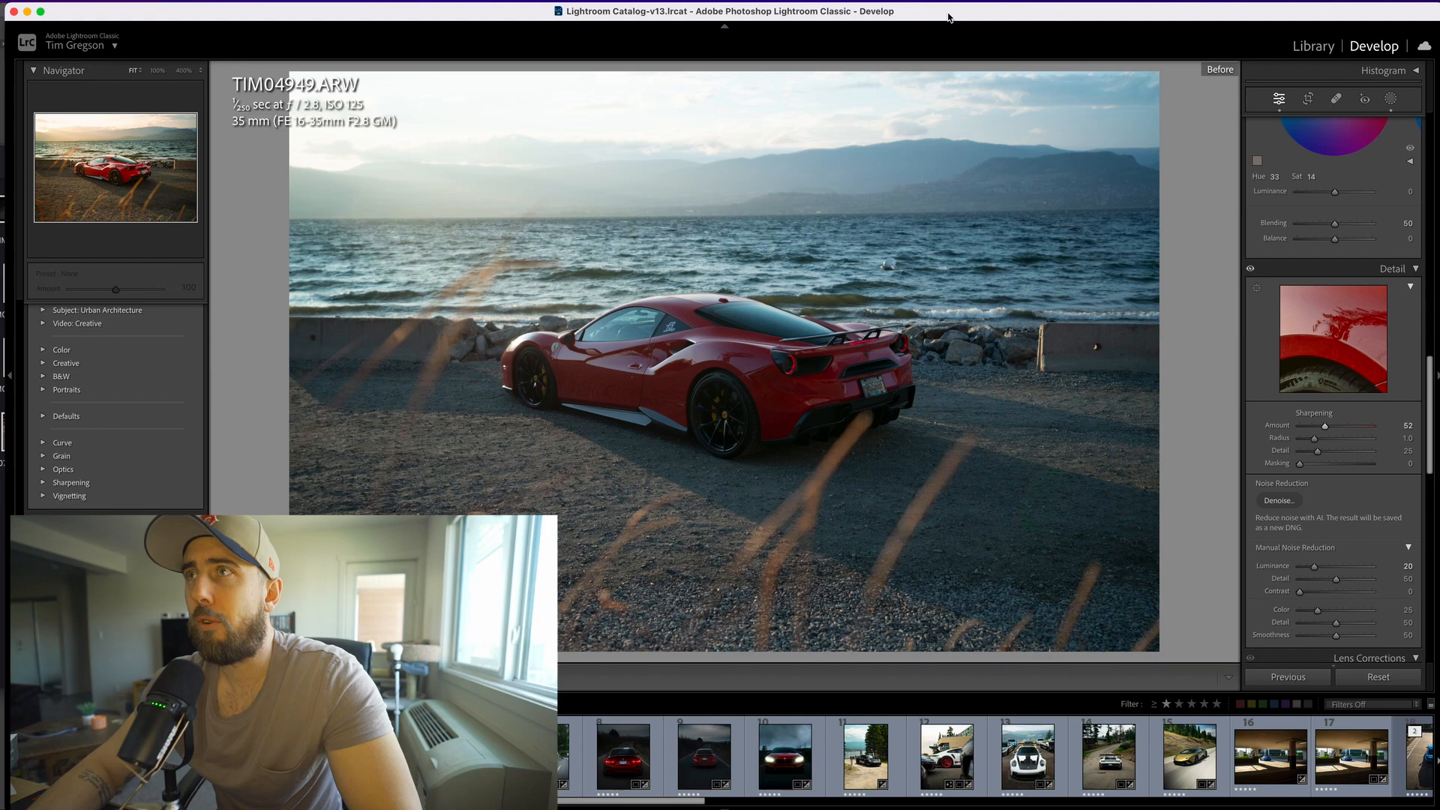
key(backslash)
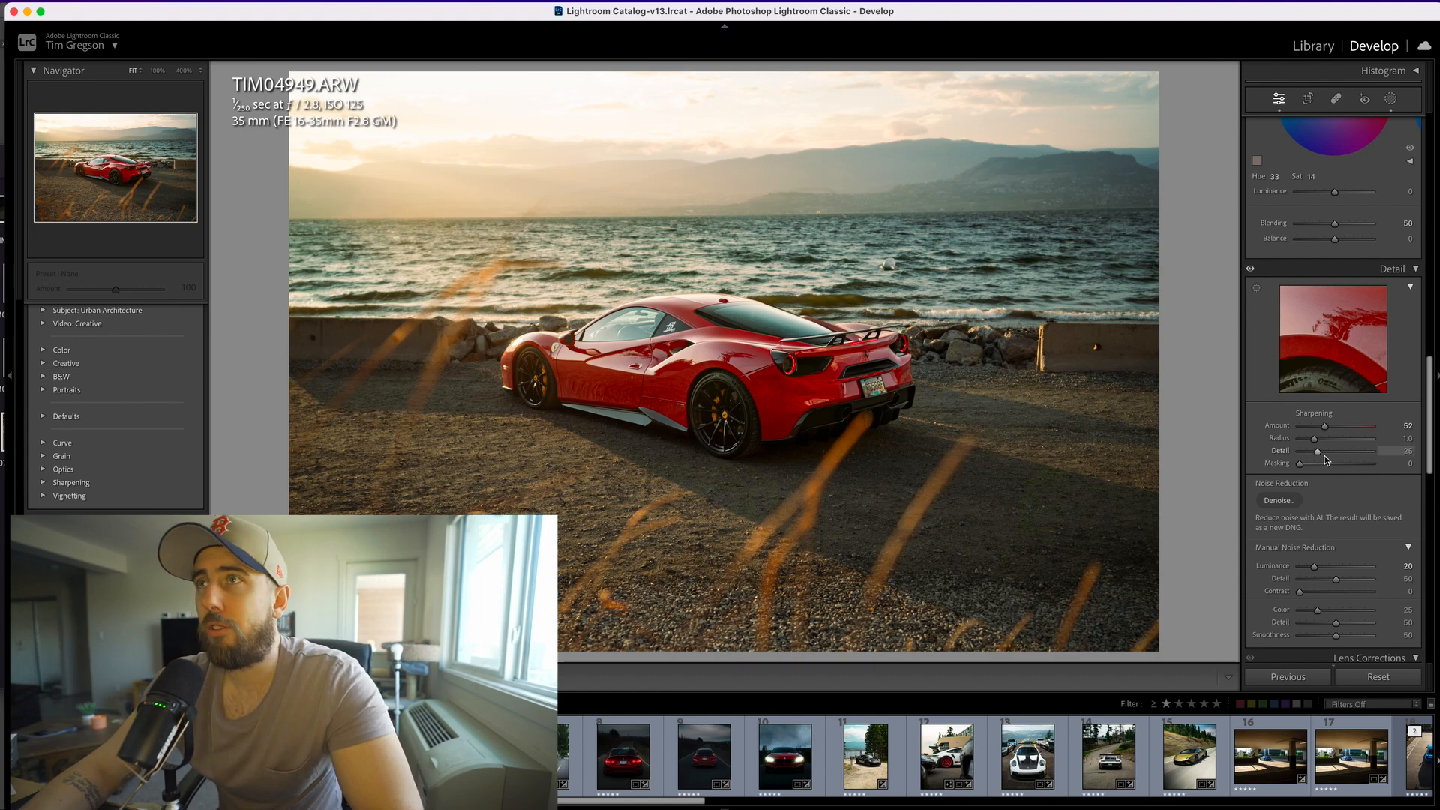
Set the midtones tint's saturation to 12 in Color Grading.
scroll(1325, 460, up, 4)
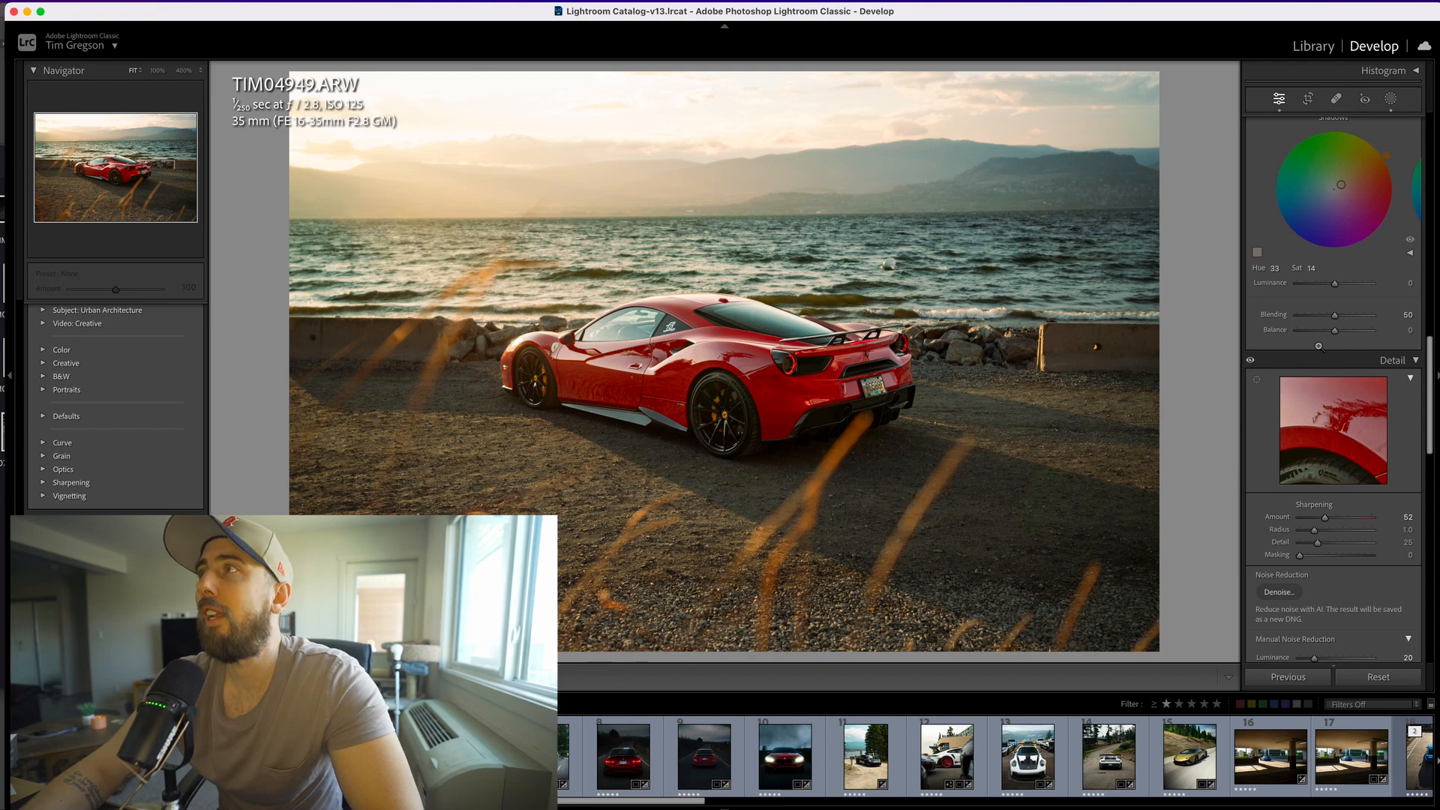
scroll(1318, 346, up, 5)
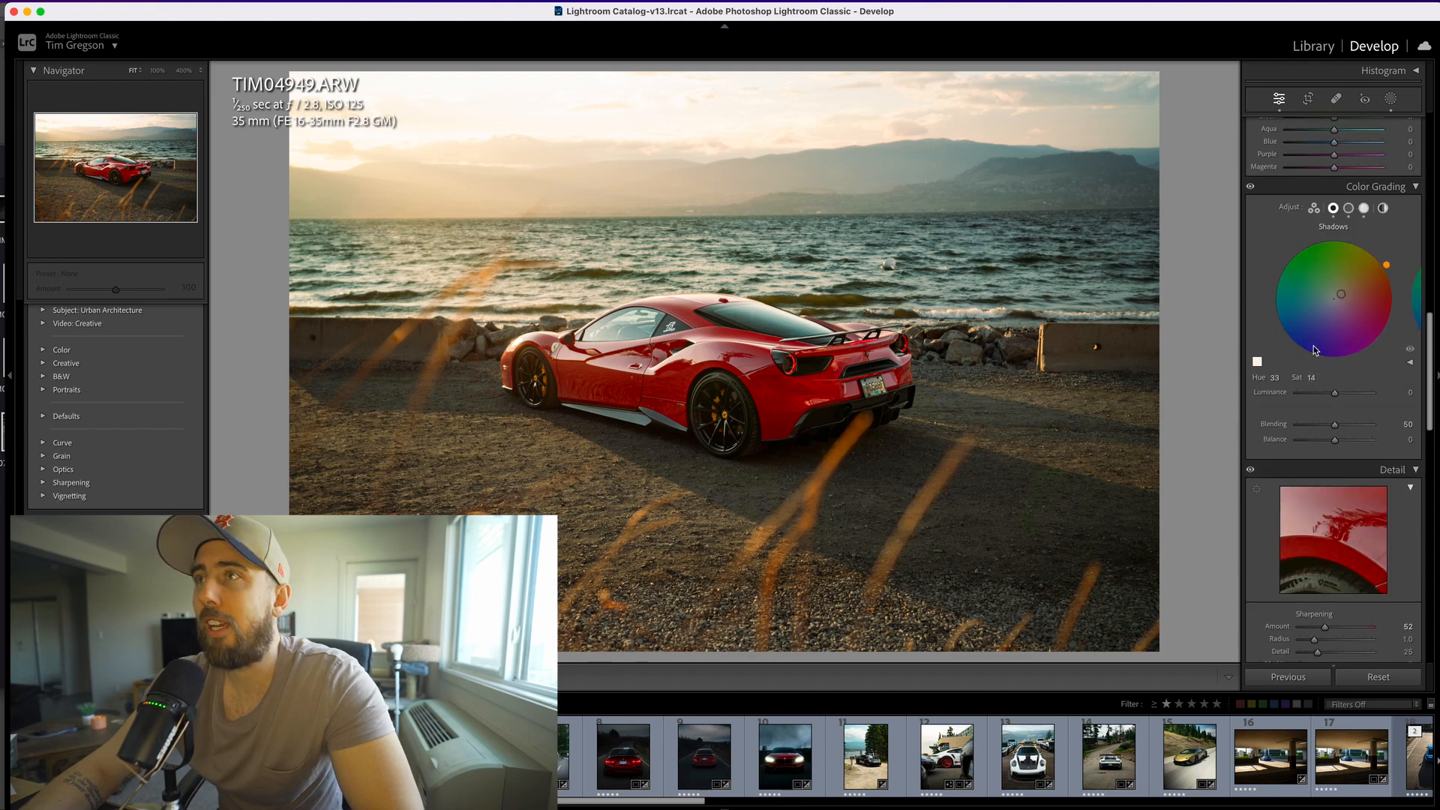
click(1348, 208)
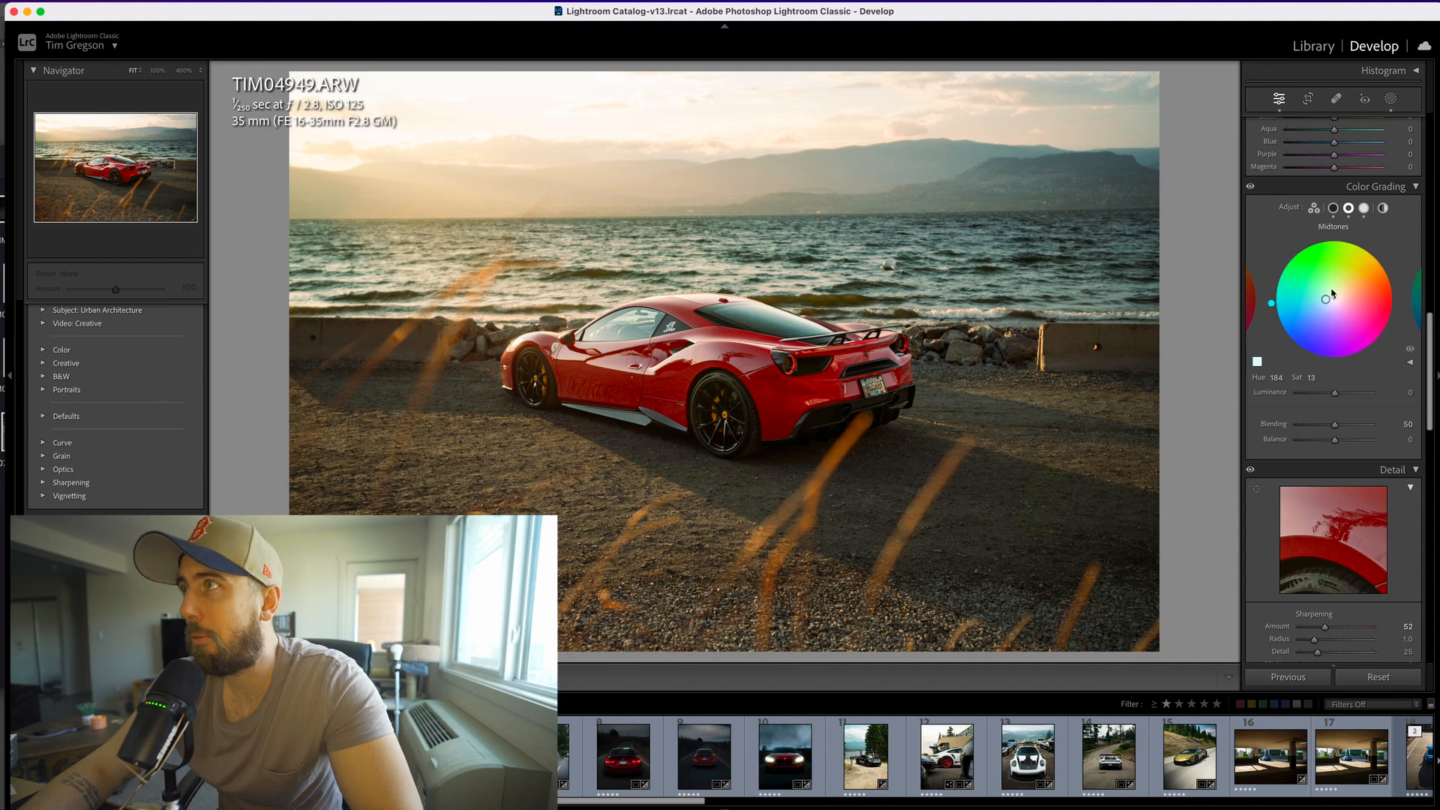
drag(1325, 300, 1326, 302)
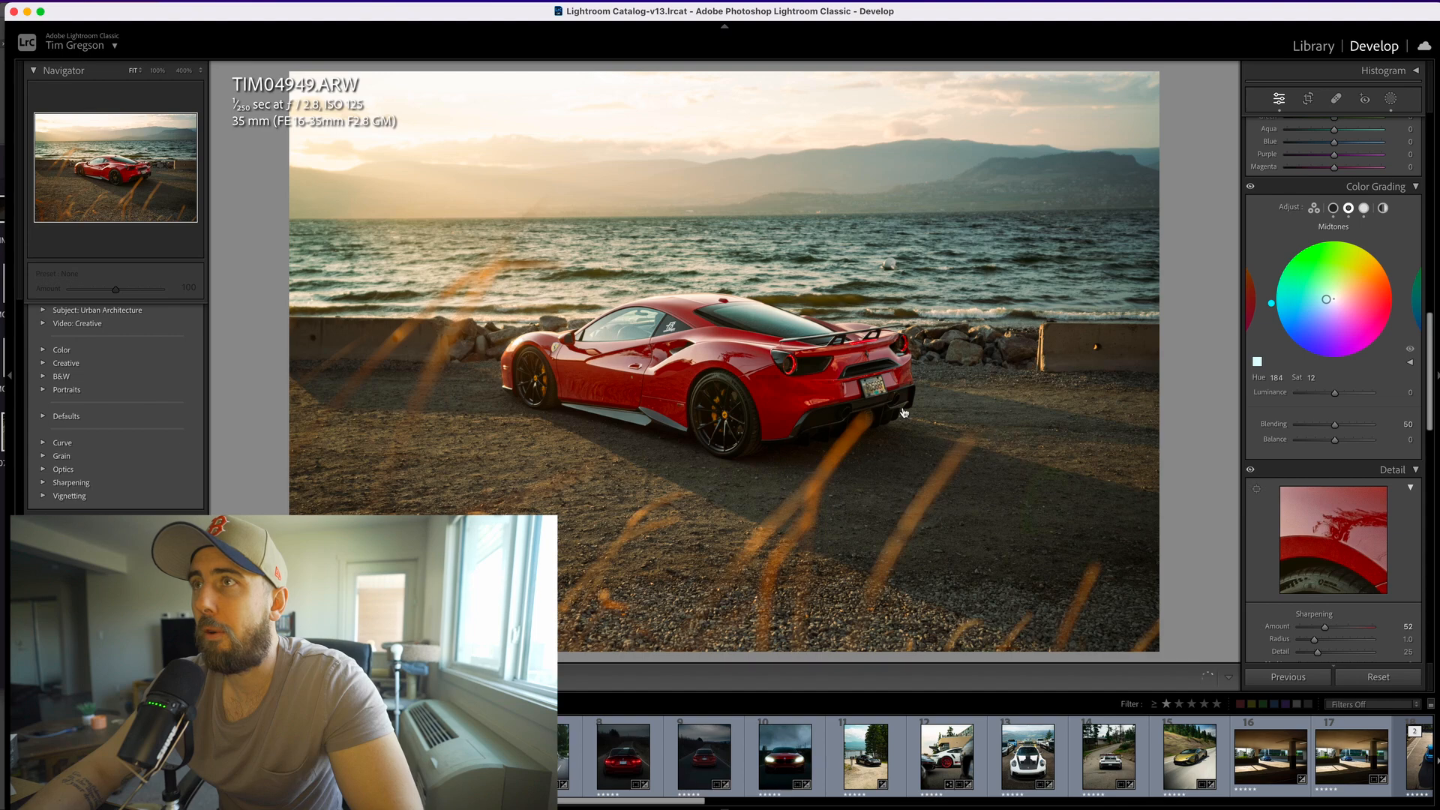
Open the edited car photo in Adobe Photoshop 2024 for further editing.
right_click(734, 409)
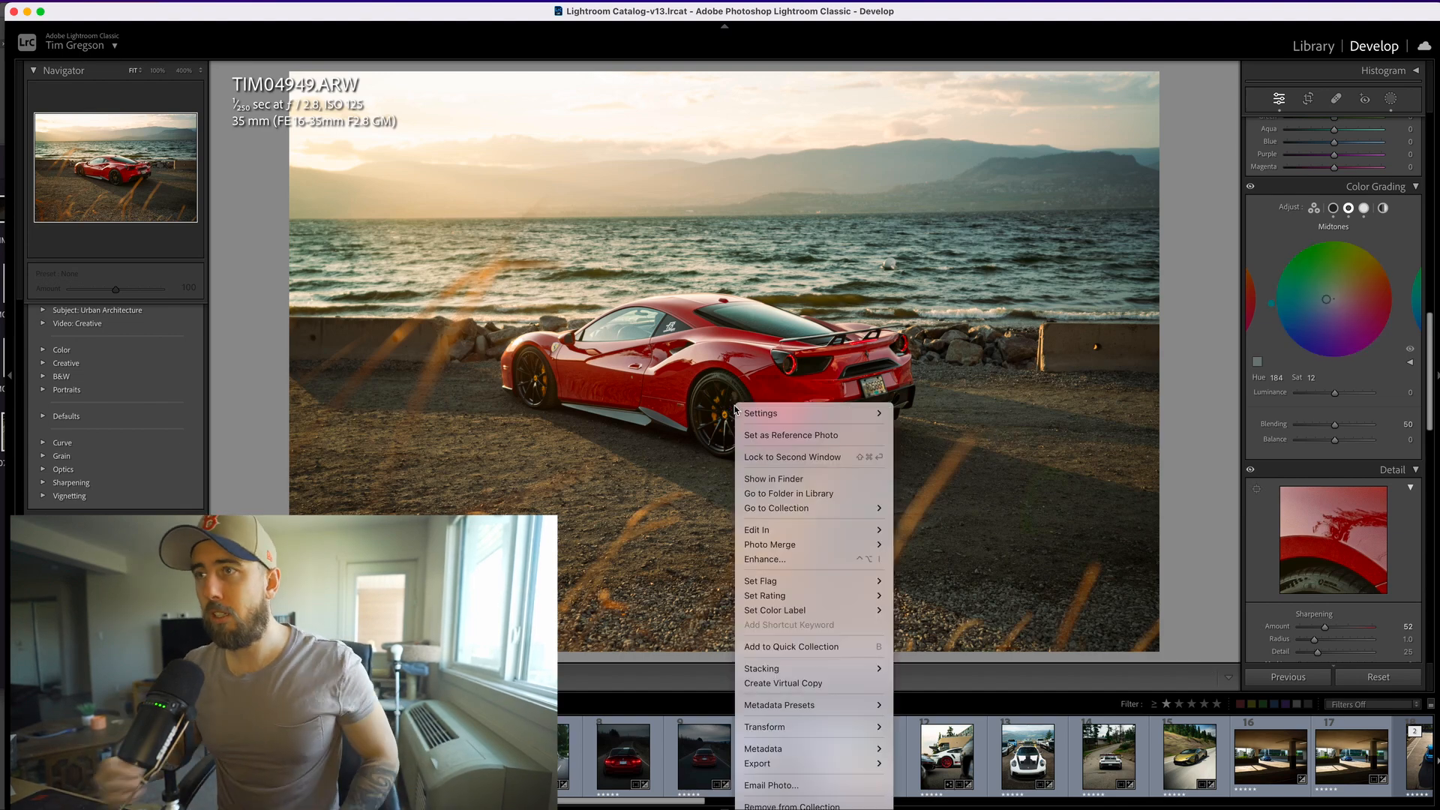
mouse_move(891, 535)
click(943, 537)
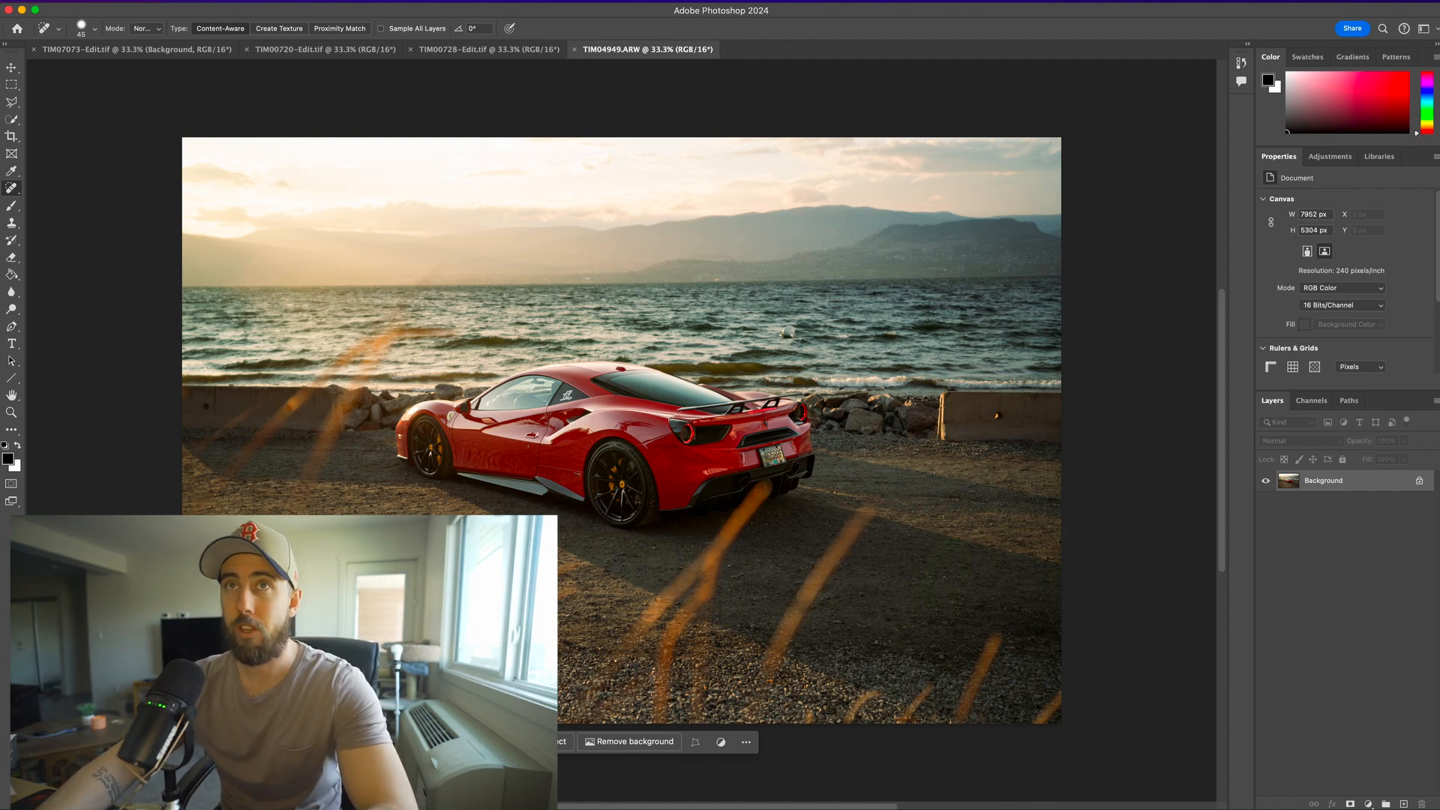
Start cropping the car photo with the aspect ratio set to 4:5.
click(9, 136)
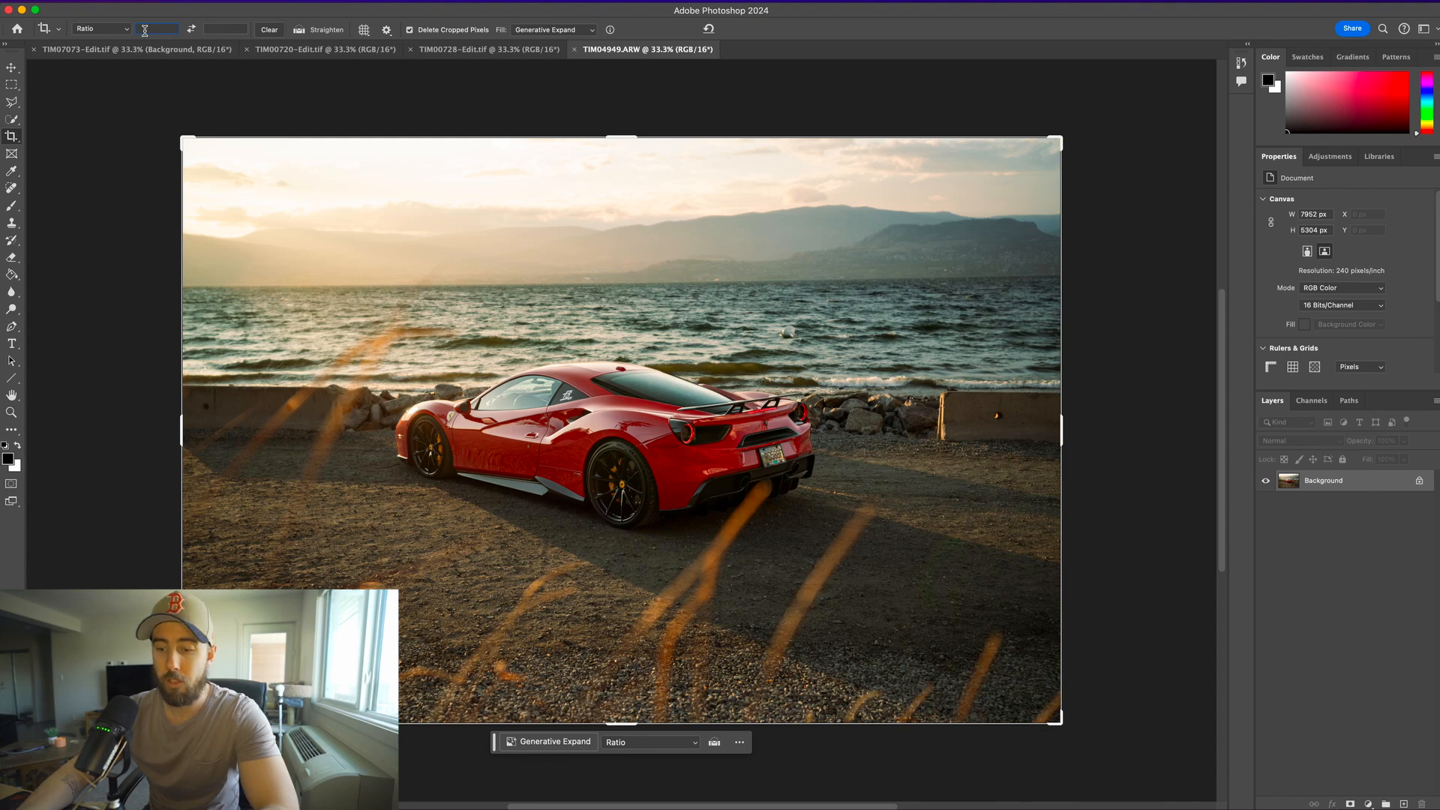
text(4)
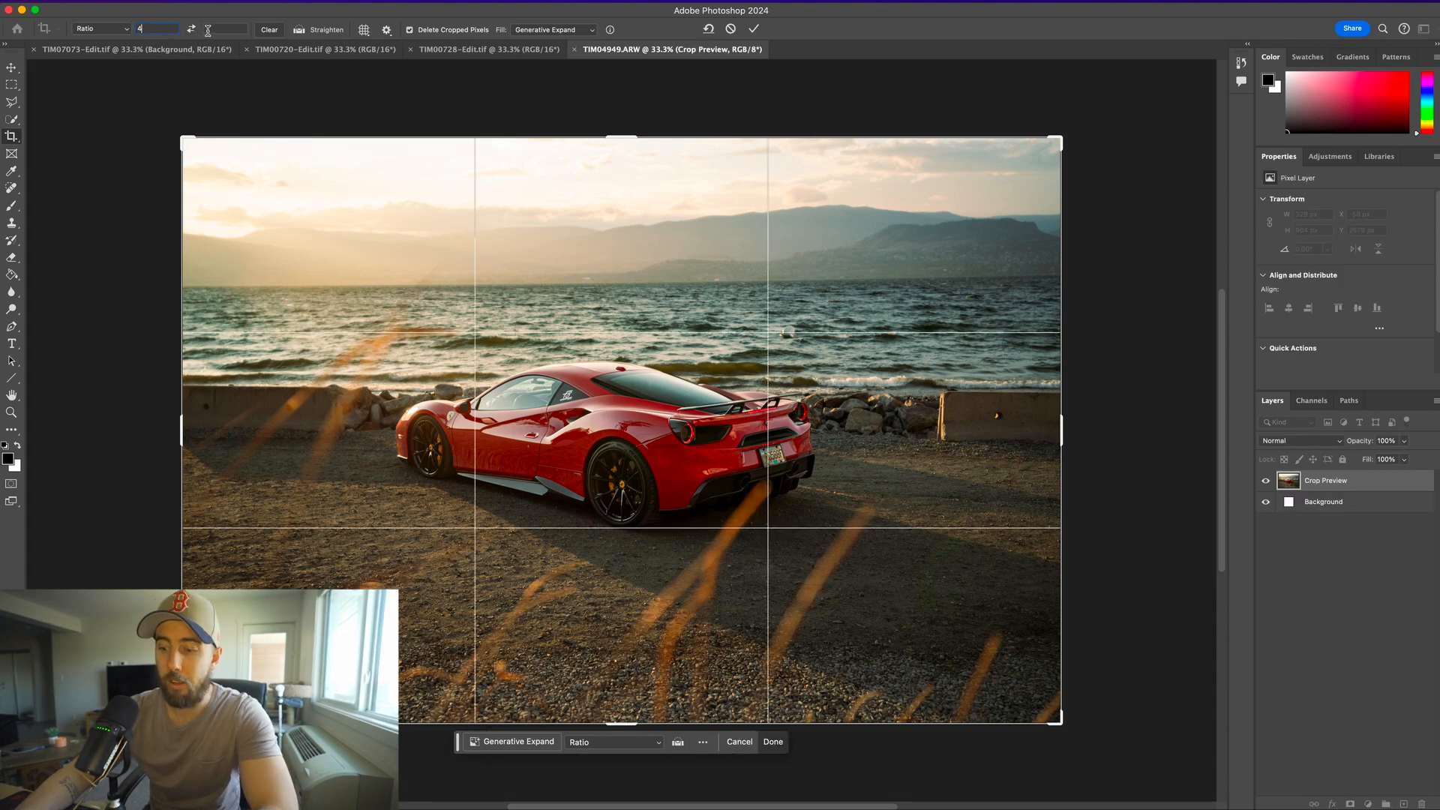
click(207, 30)
text(5)
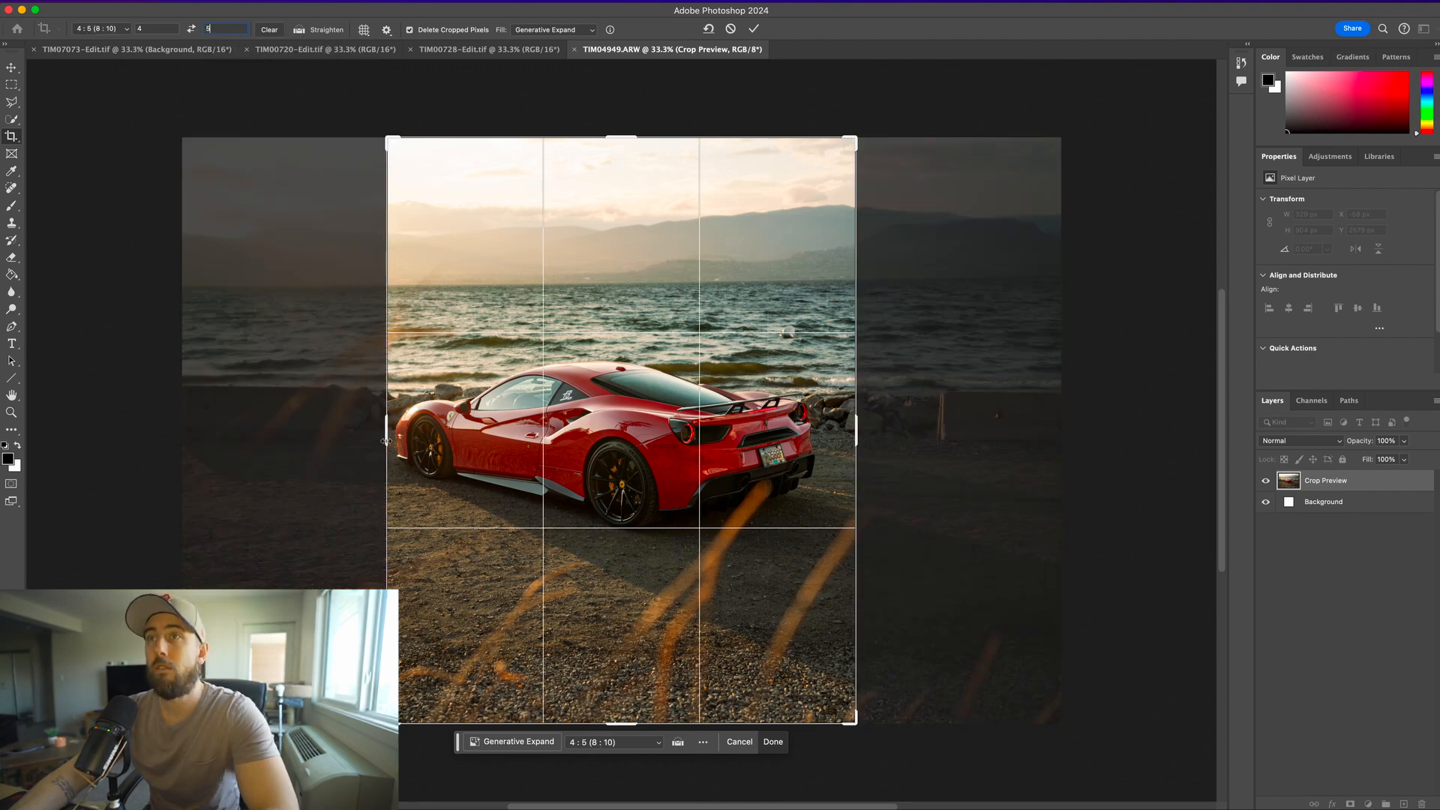
Widen the crop frame on both sides of the car and fill the empty areas above and below using Generative Expand without a prompt.
drag(386, 441, 351, 456)
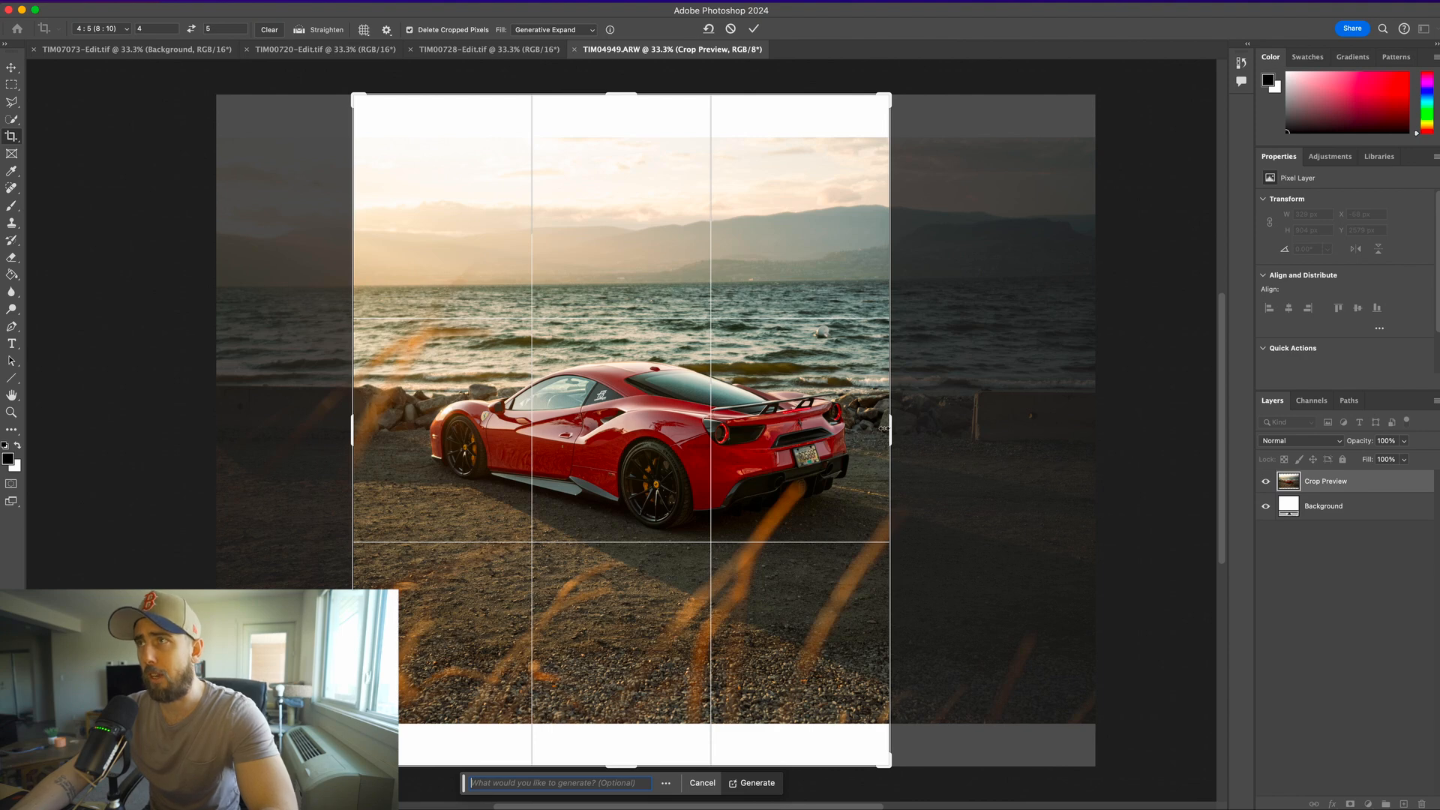
drag(890, 432, 907, 432)
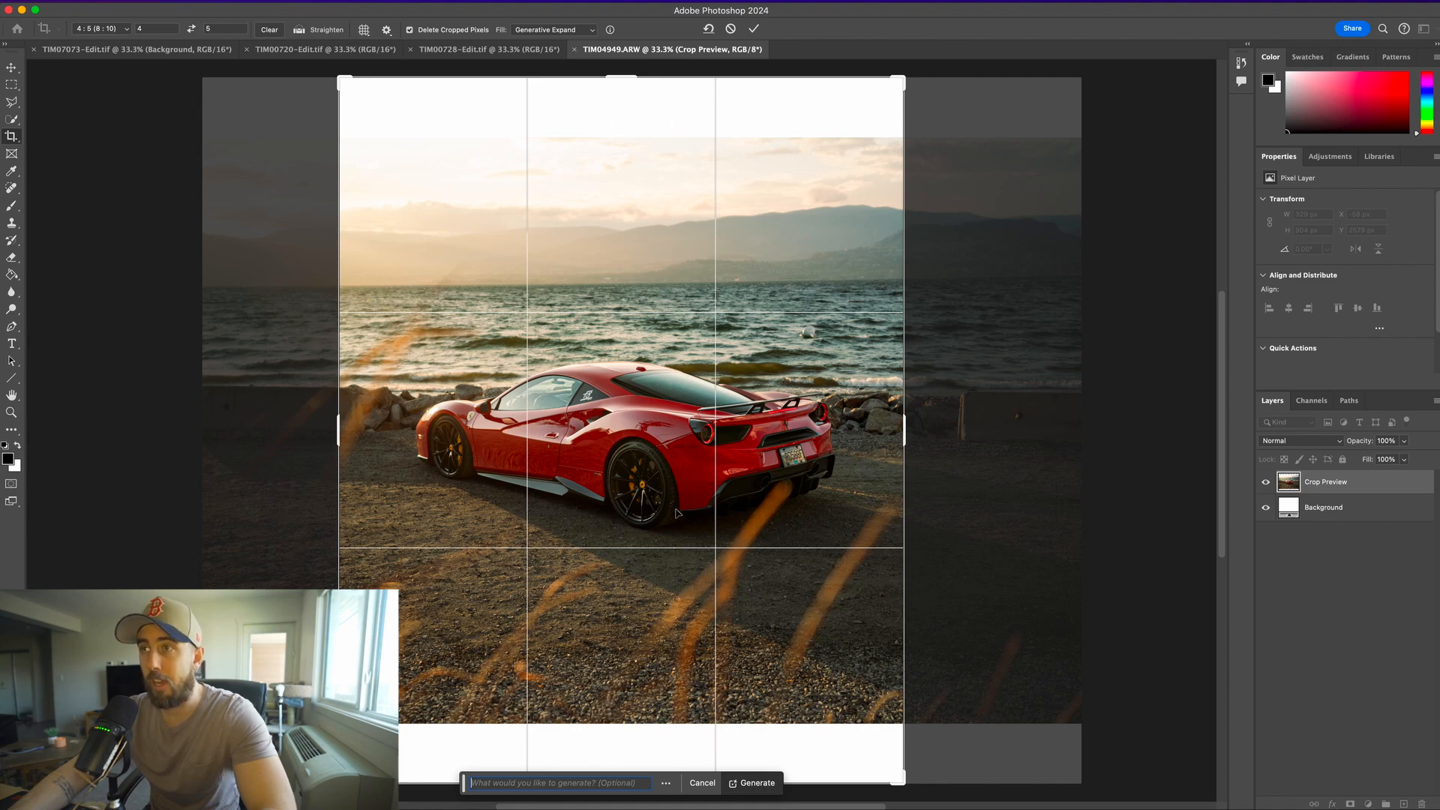
click(758, 789)
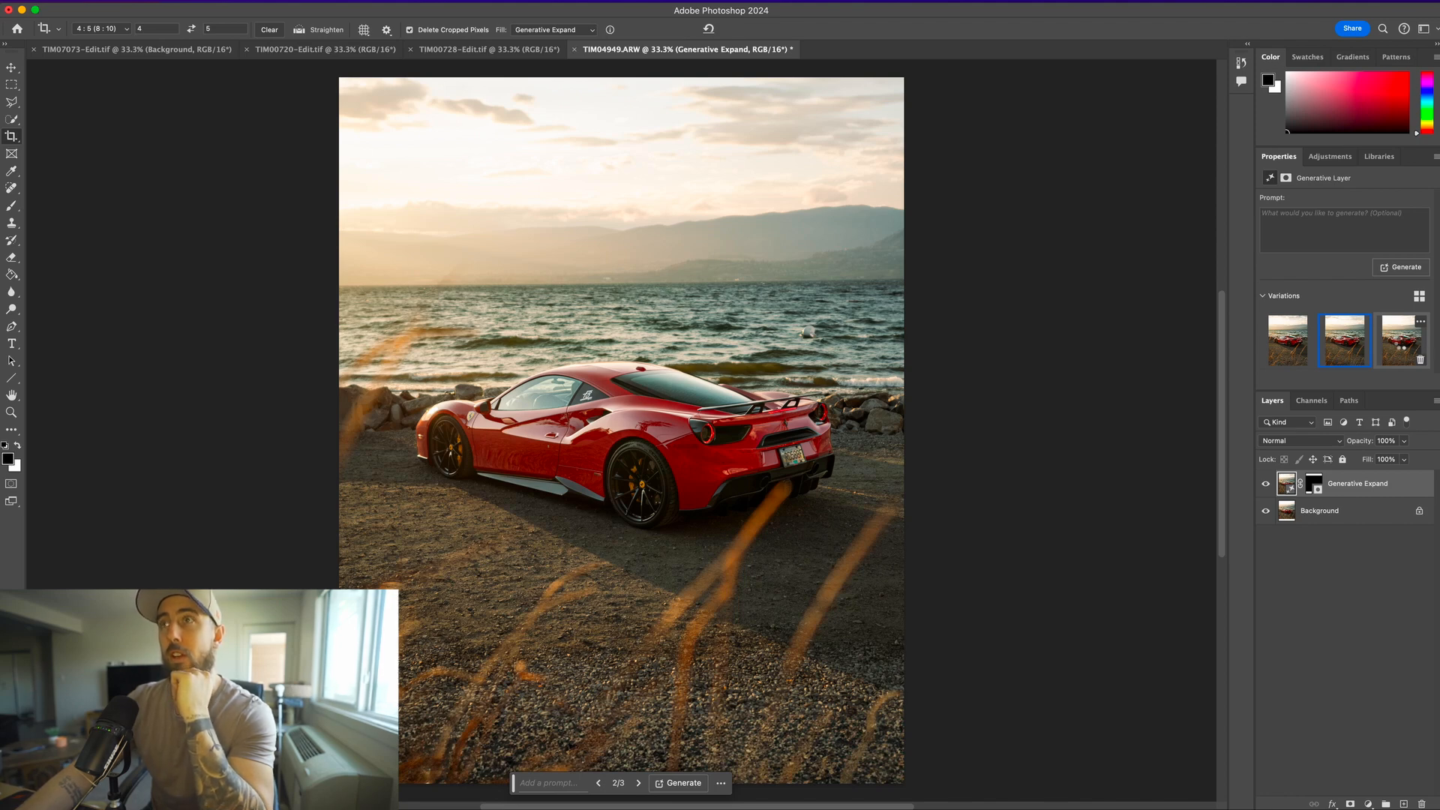
Compare the third generated variation with the second, keep the second, and save the expanded photo.
click(1401, 347)
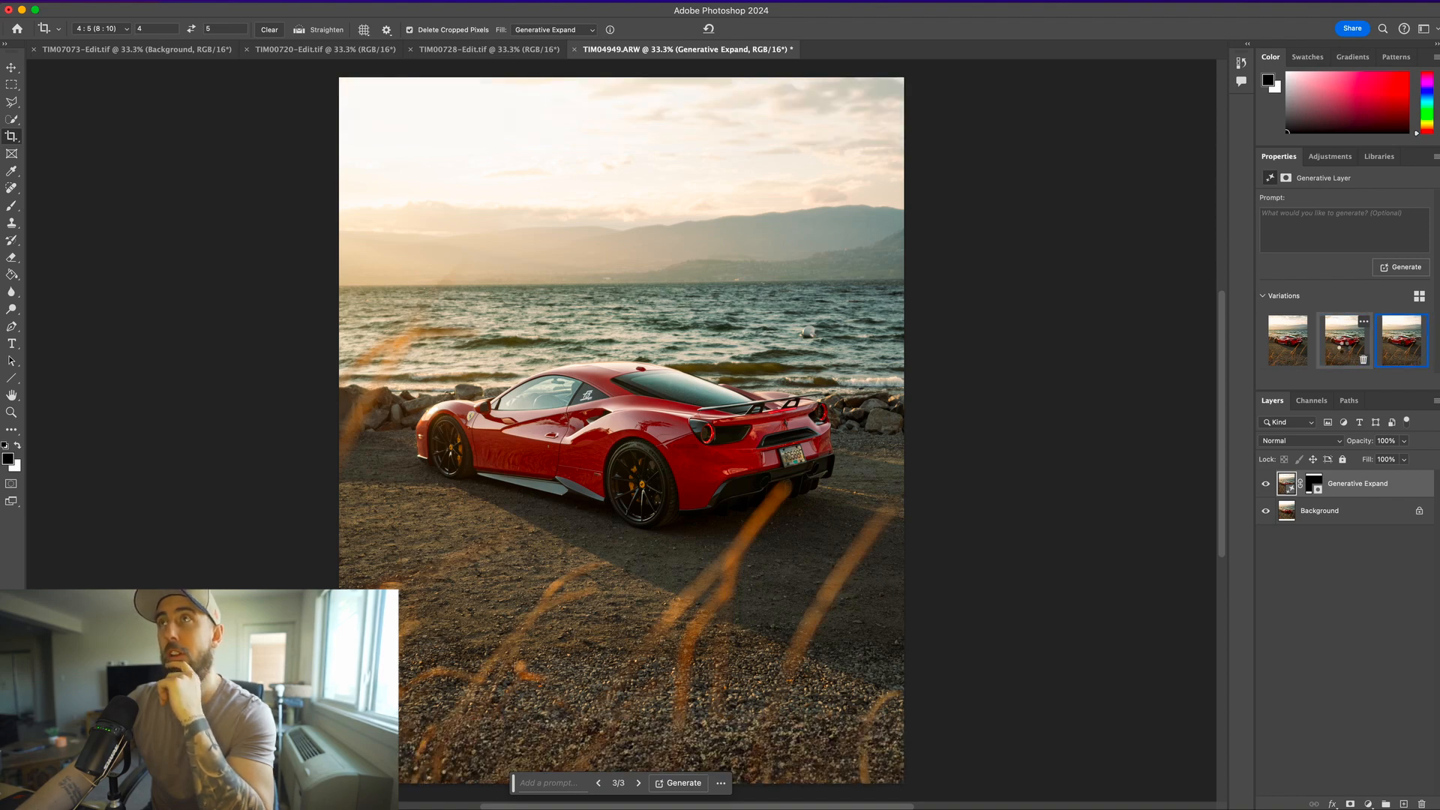
click(1344, 349)
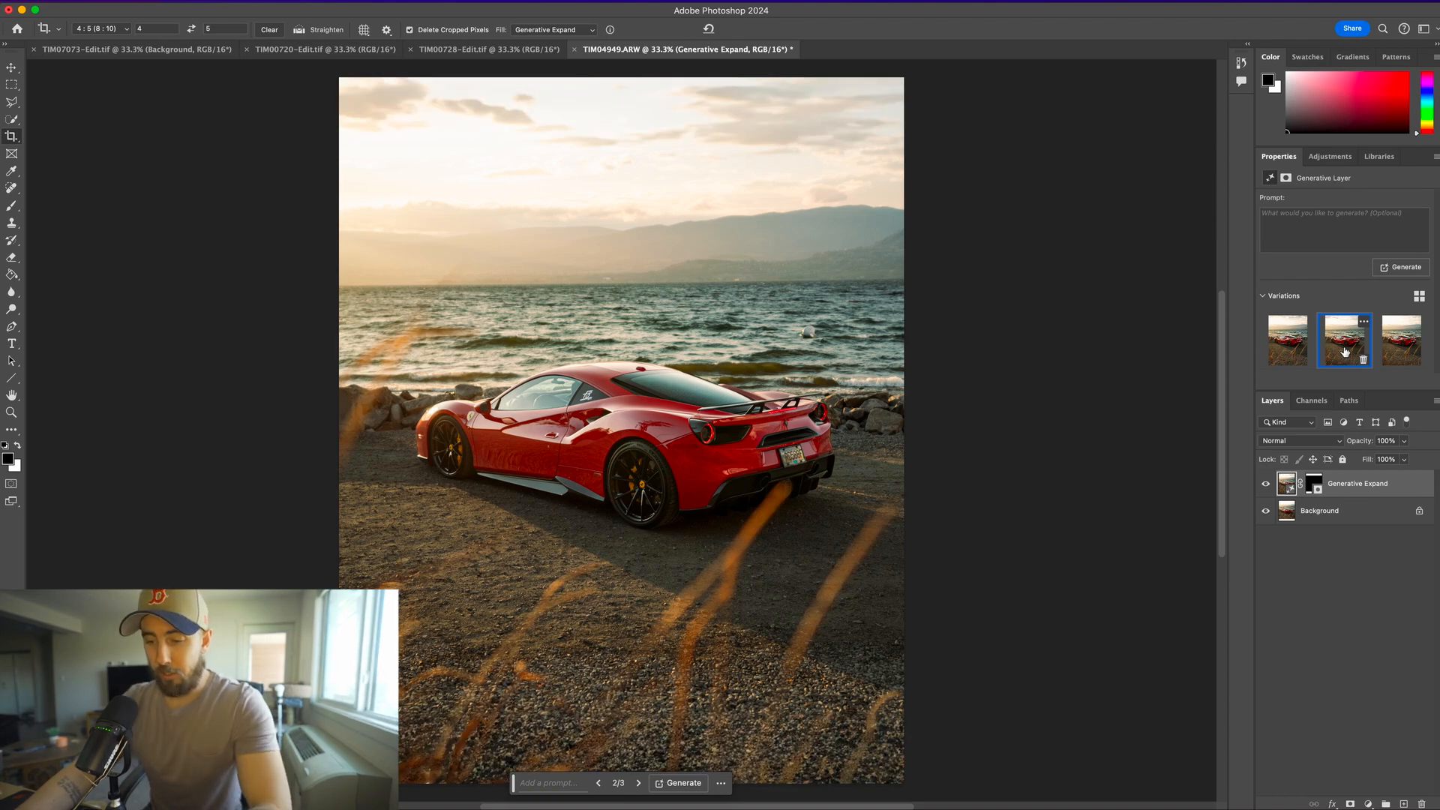
key(super+s)
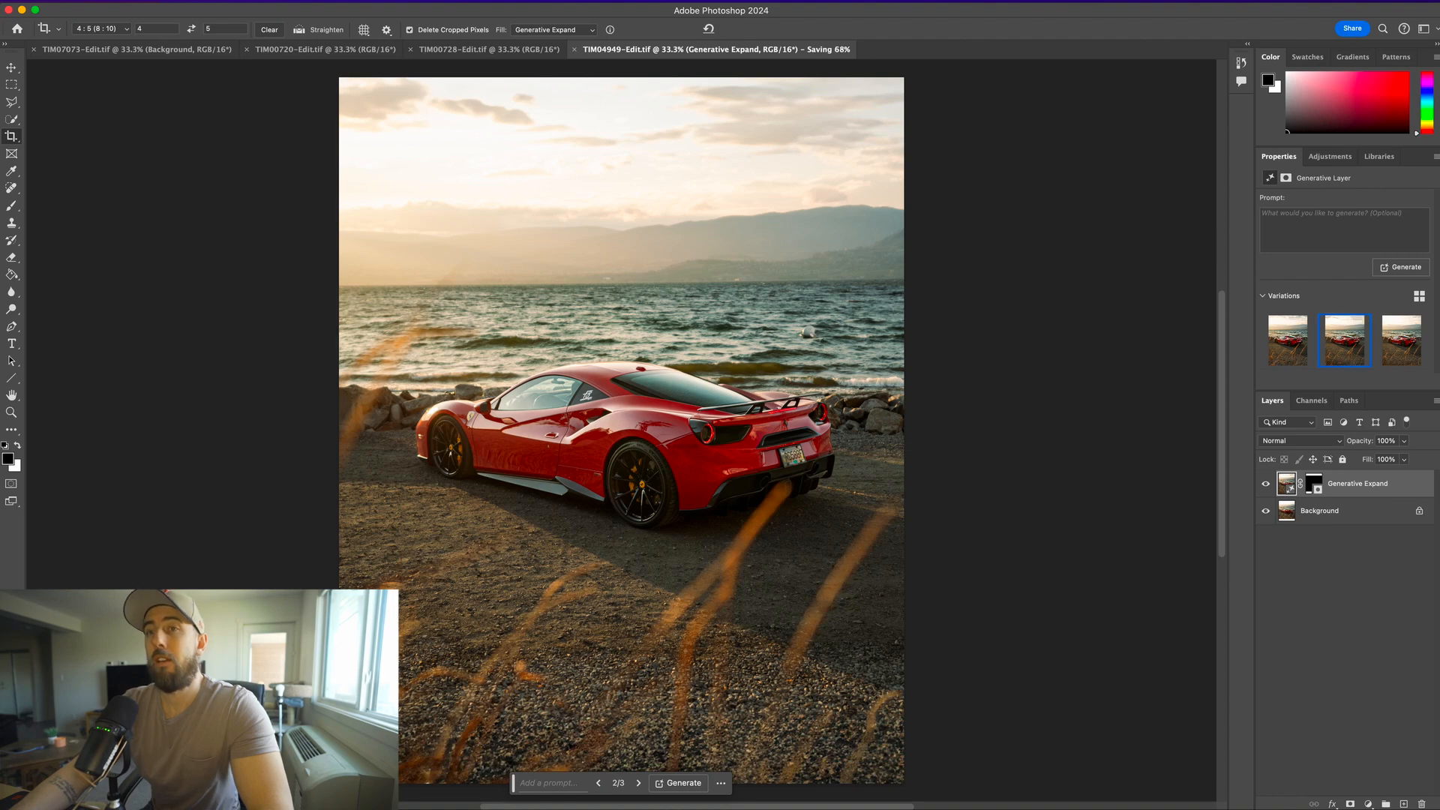
Switch to Lightroom Classic and create a virtual copy of the original car photo TIM04949.ARW.
key(super+Tab)
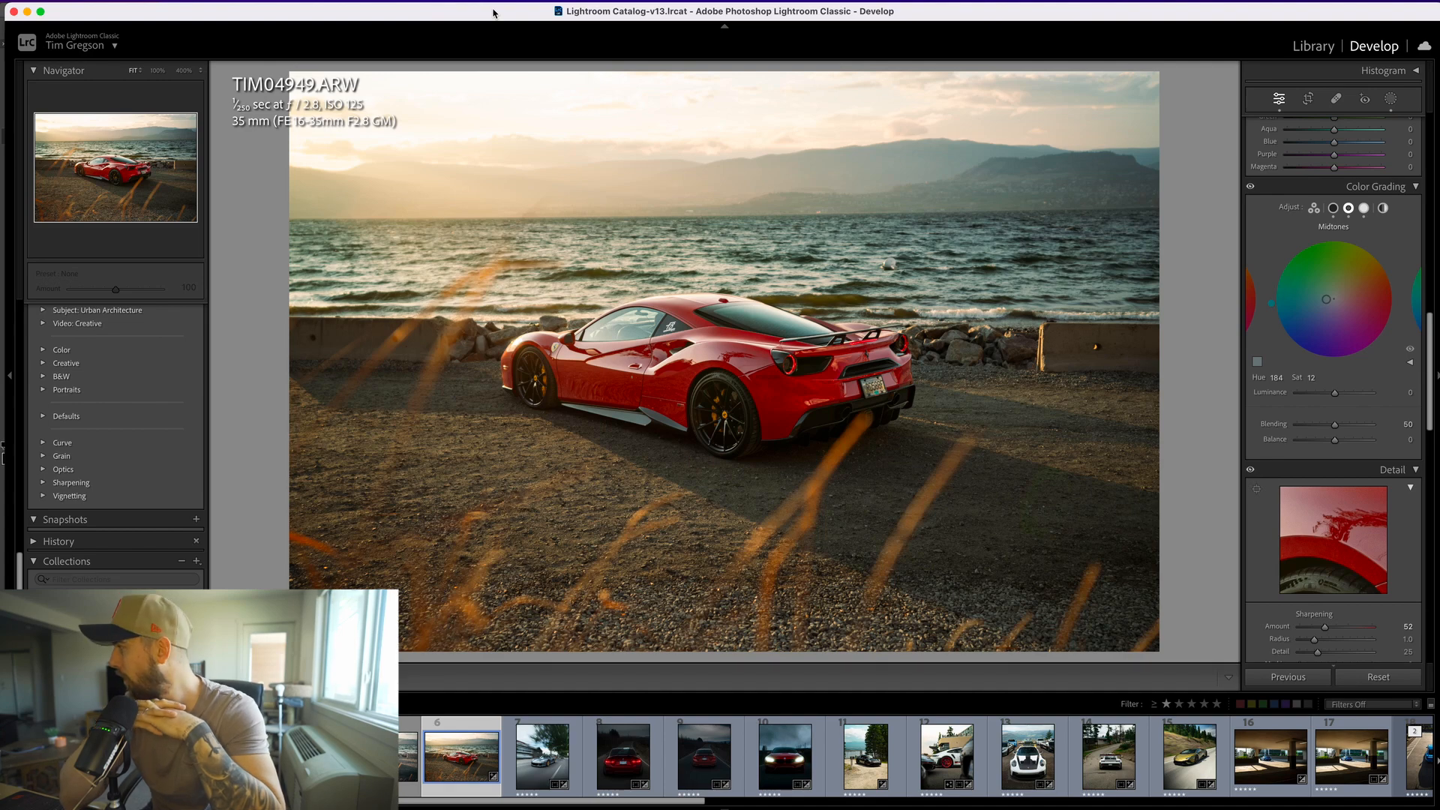
key(super+apostrophe)
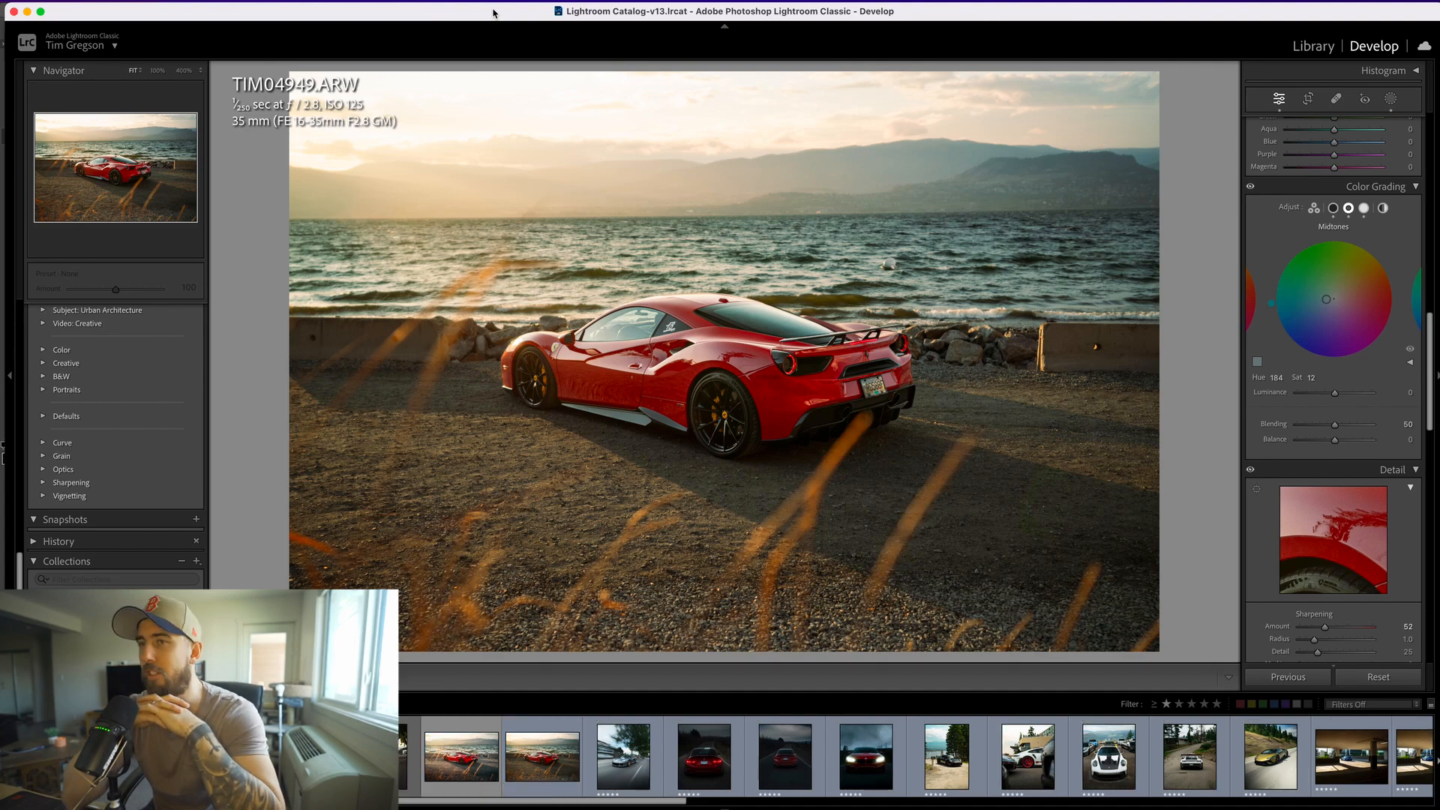